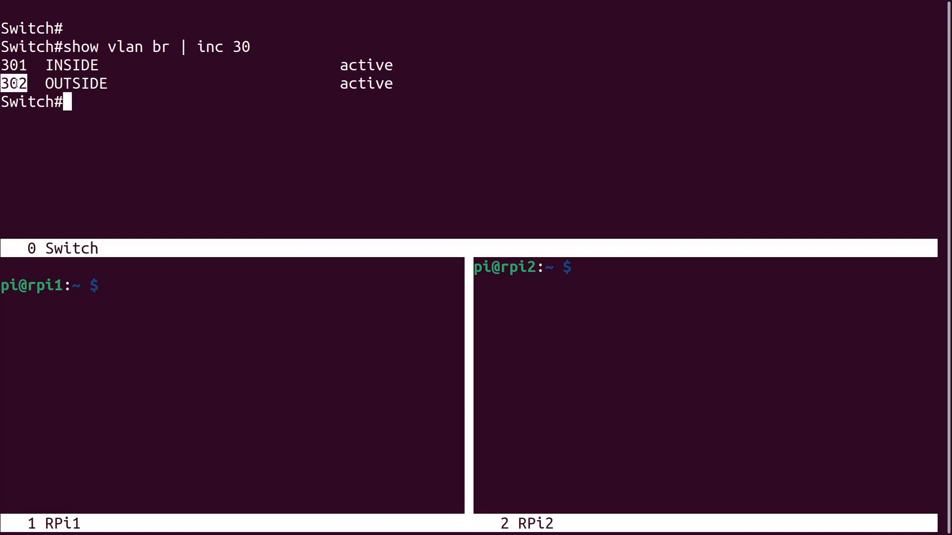
Run "show ip int br | inc 10." on the switch and examine the addresses assigned to the VLAN and GigabitEthernet interfaces.
double_click(74, 84)
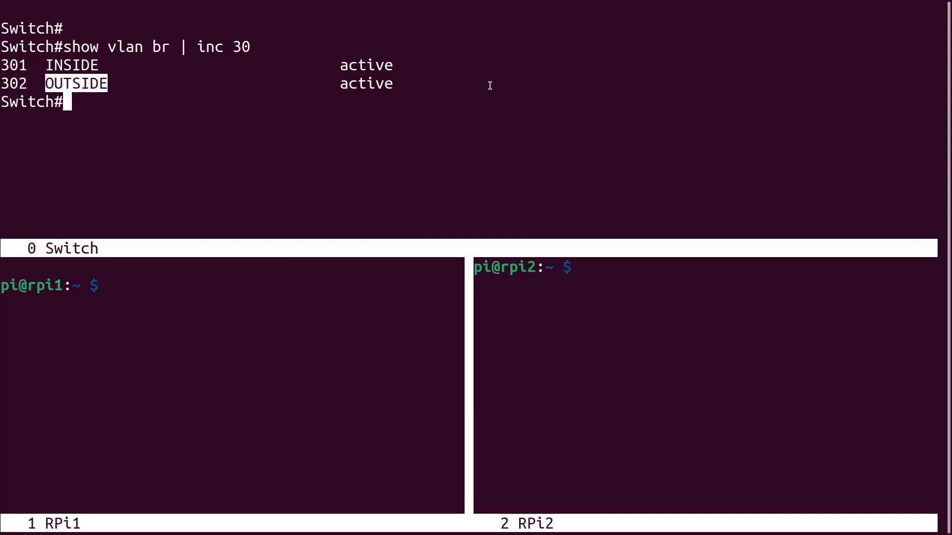
left_click(142, 85)
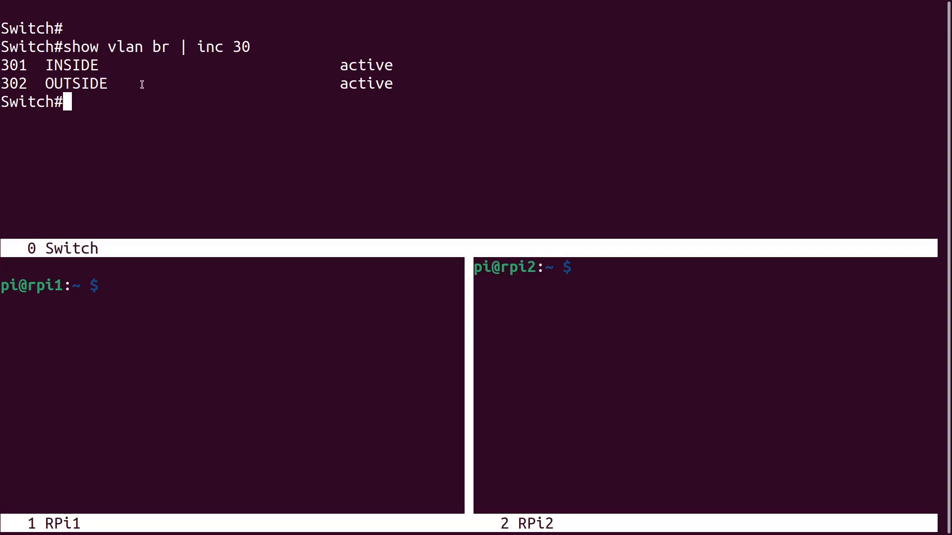
key("Return")
type("show ")
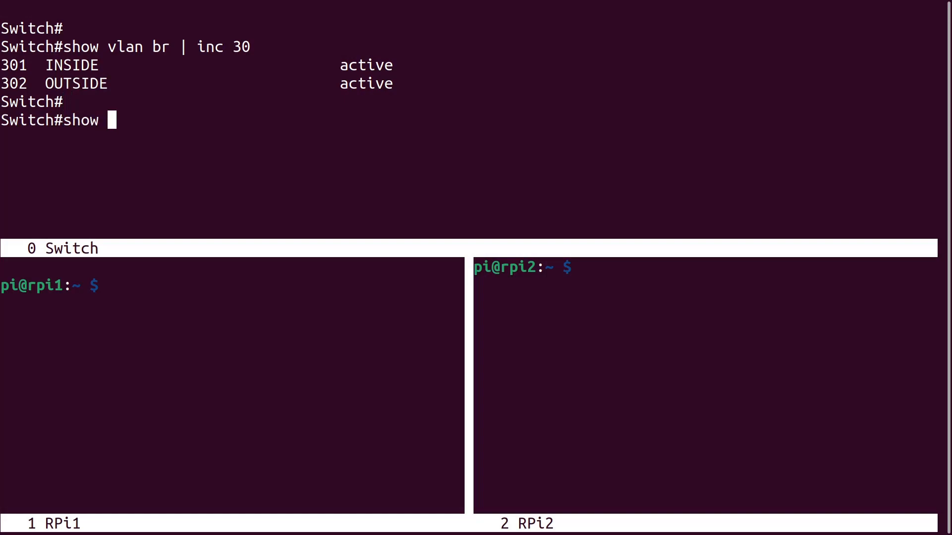
type("ip in")
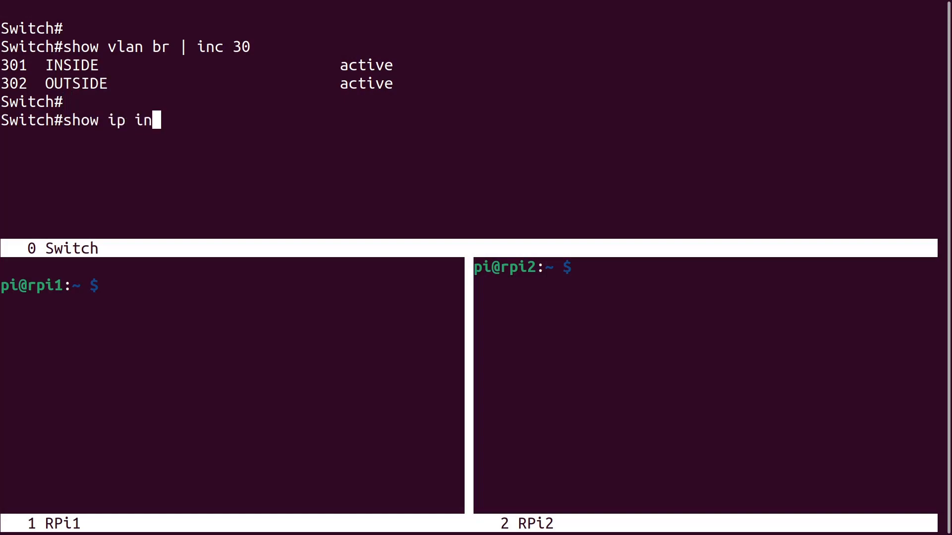
type("t br | inc 10.")
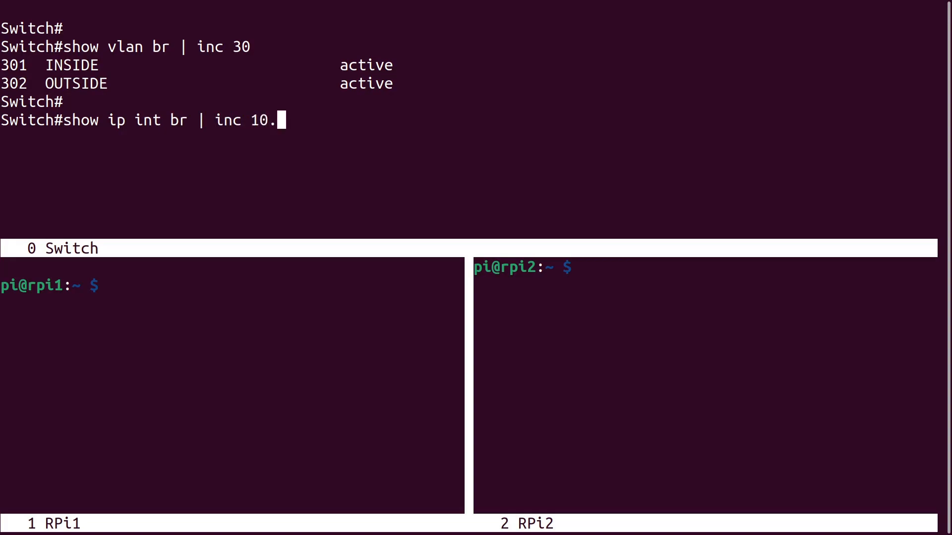
key("Return")
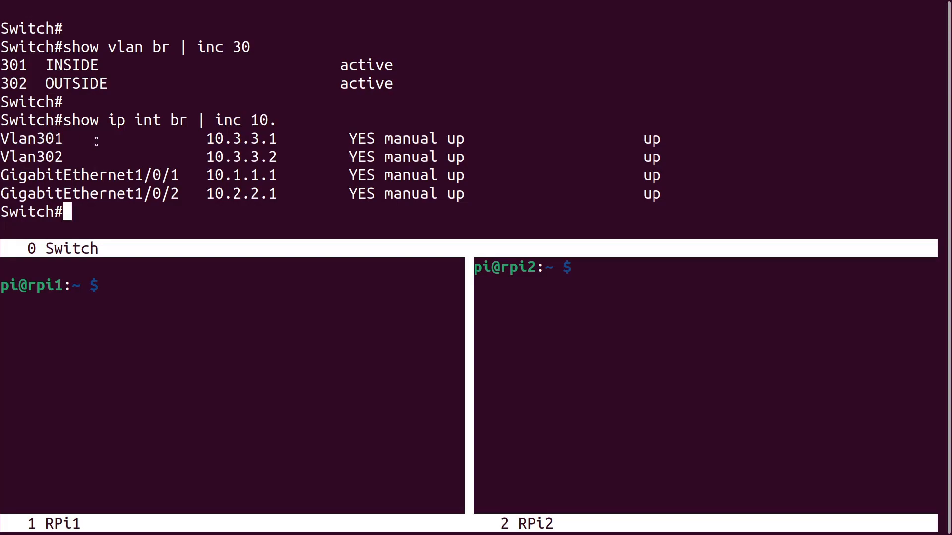
double_click(271, 154)
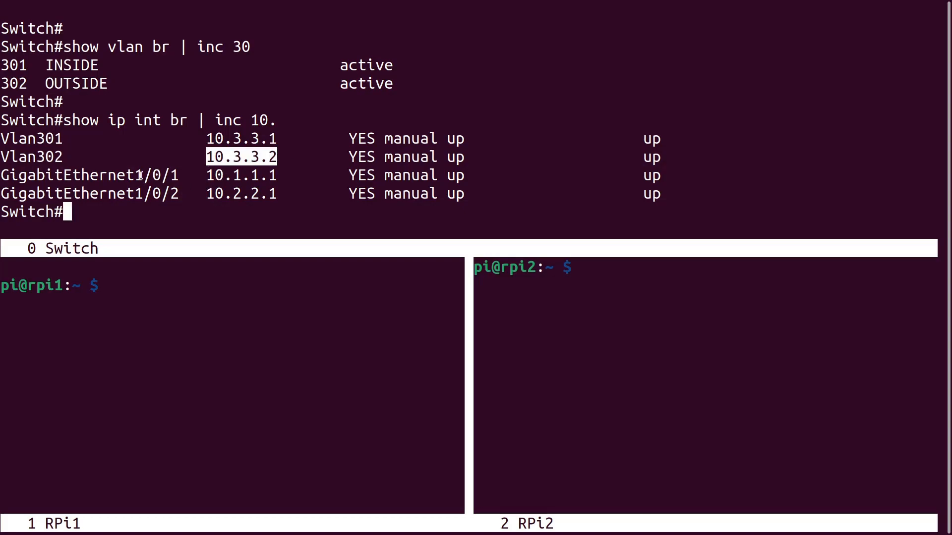
double_click(213, 176)
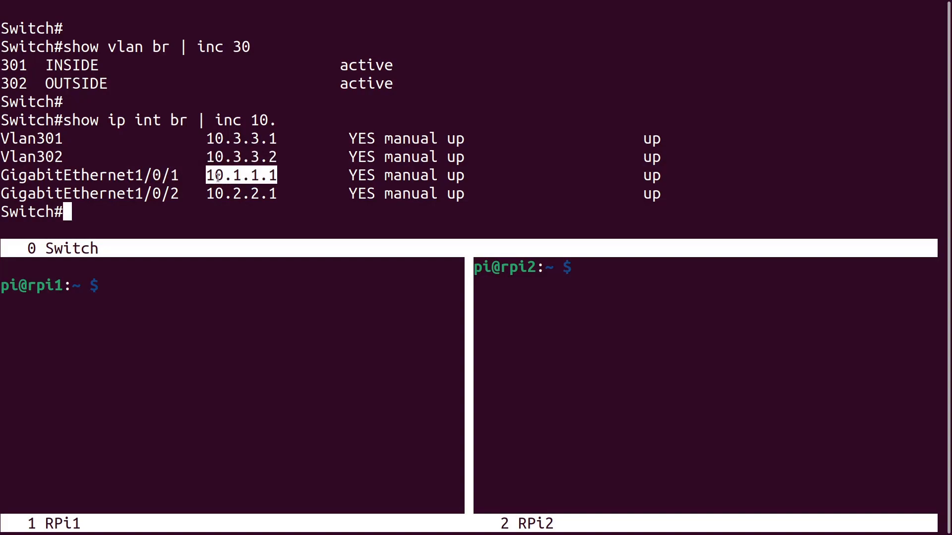
double_click(222, 193)
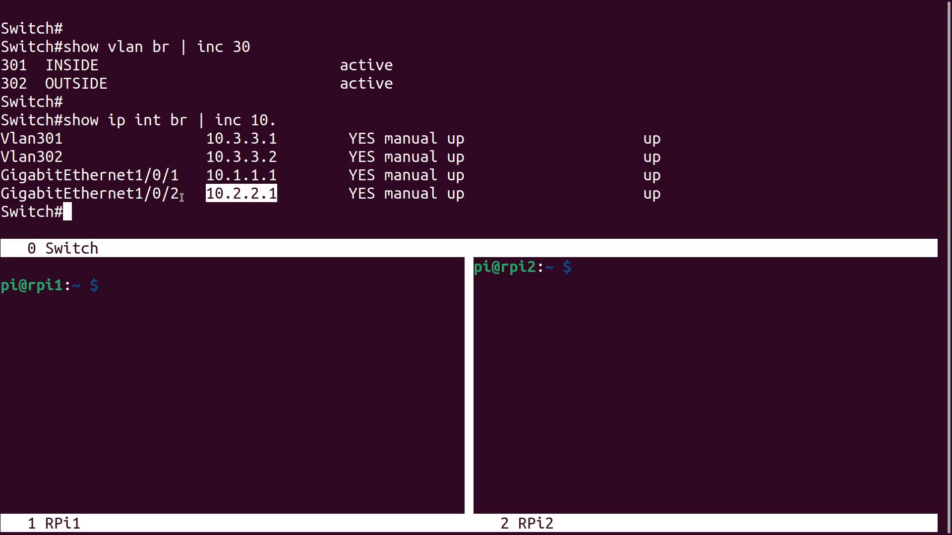
left_click(297, 198)
key("Return")
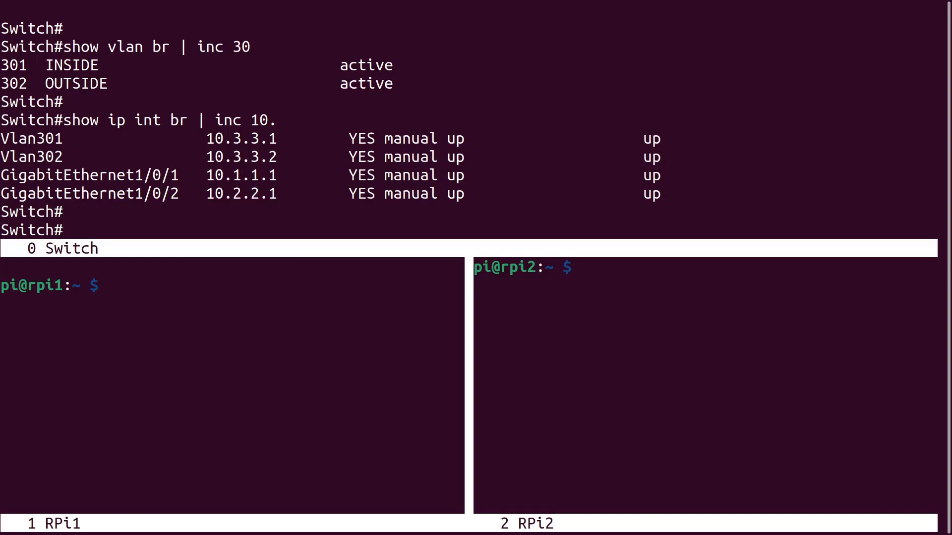
Display the switch's global routing table with "show ip route | b 10." and examine the connected routes for both GigabitEthernet interfaces.
type("show ip route | b 10.")
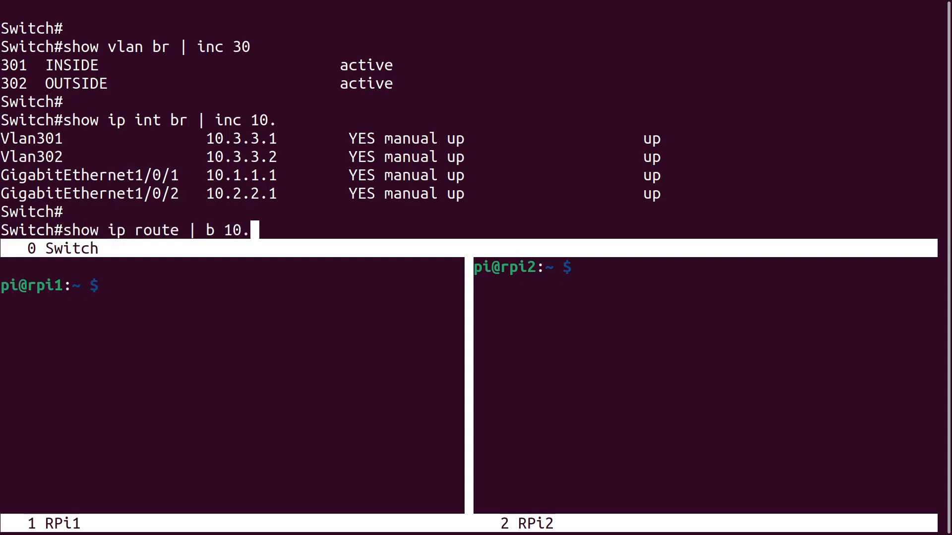
key("Return")
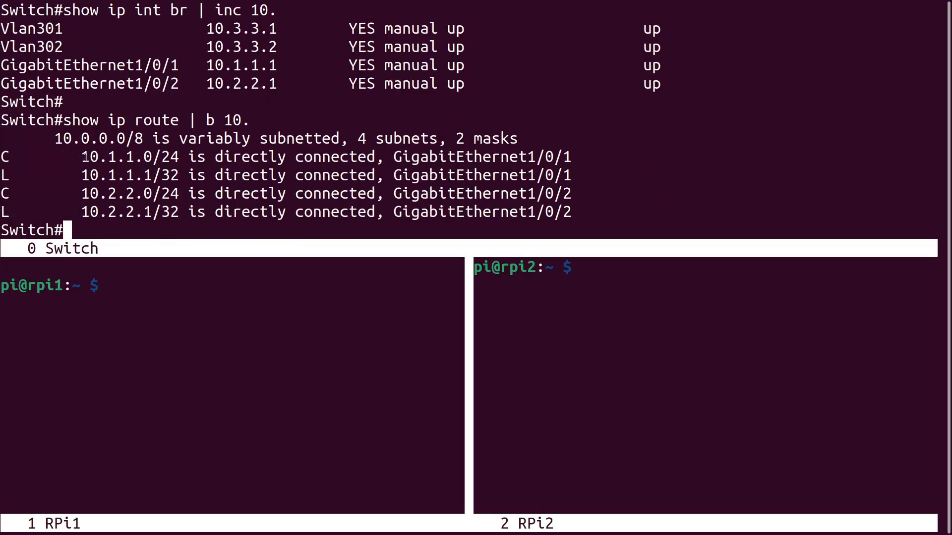
triple_click(6, 156)
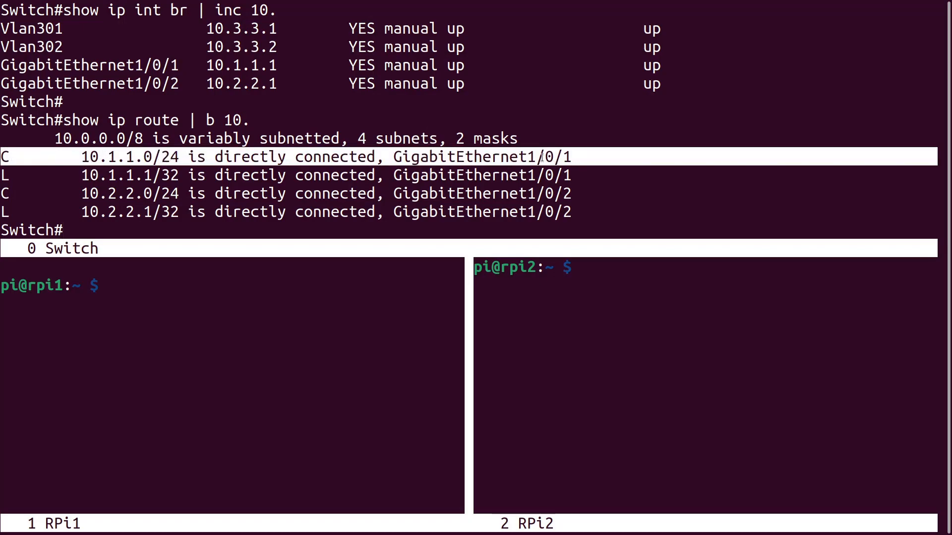
triple_click(99, 192)
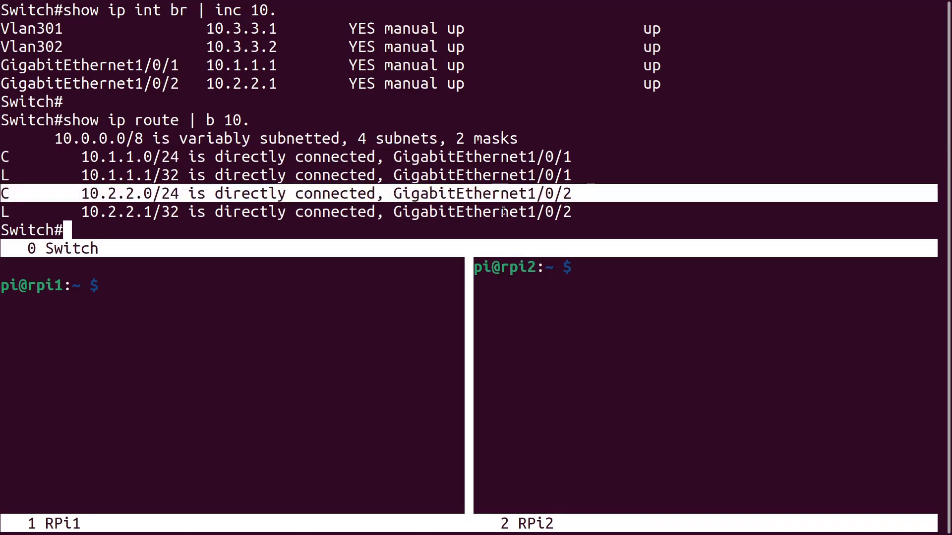
left_click_drag(172, 184, 110, 175)
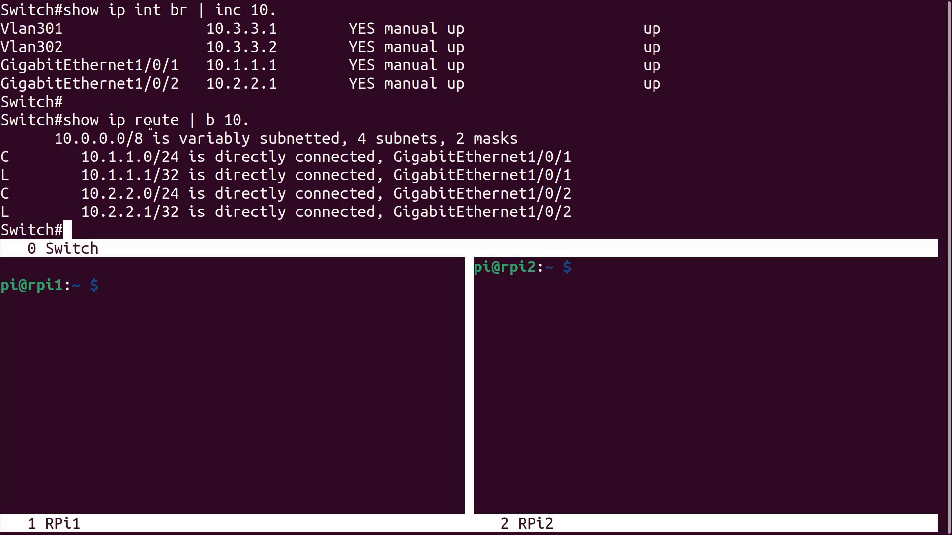
key("Up")
key("Down")
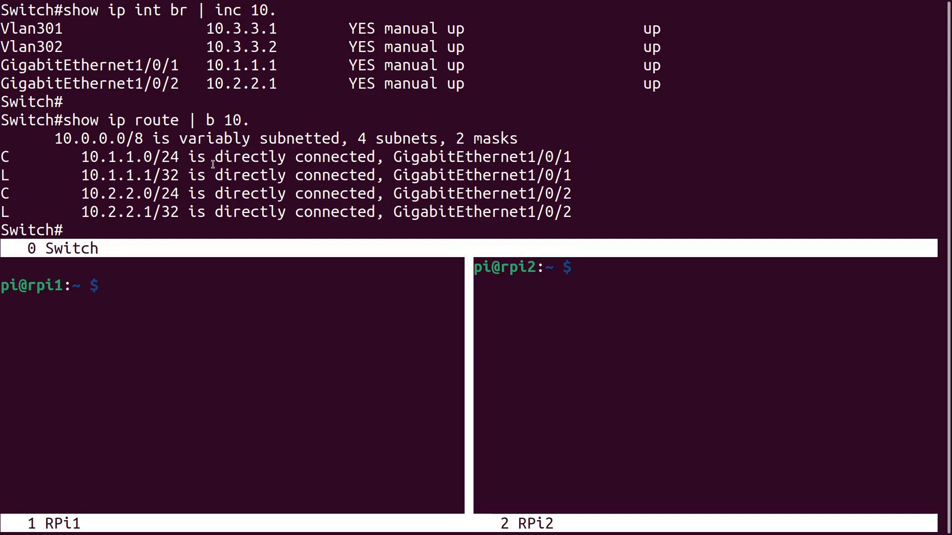
key("Return")
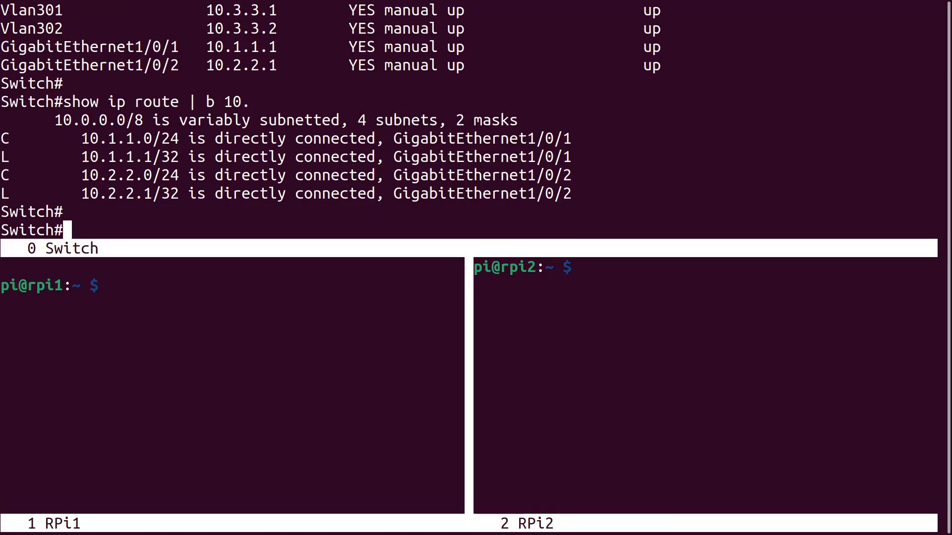
Display the INSIDE VRF's routes with "show ip route vrf INSIDE | b 10." and examine its connected subnet and VLAN interface.
key("Up")
key("Down")
type("show ")
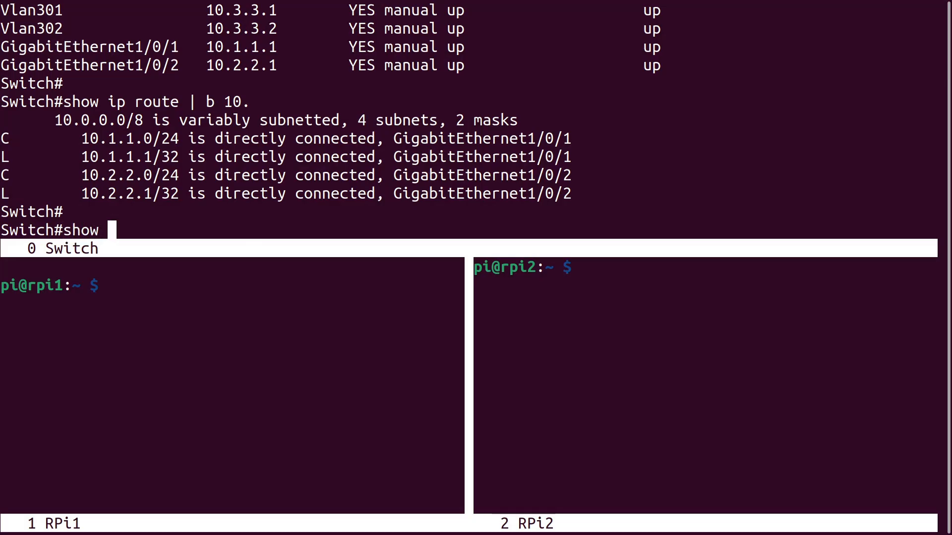
type("ip route vrf INSIDE | b 10.")
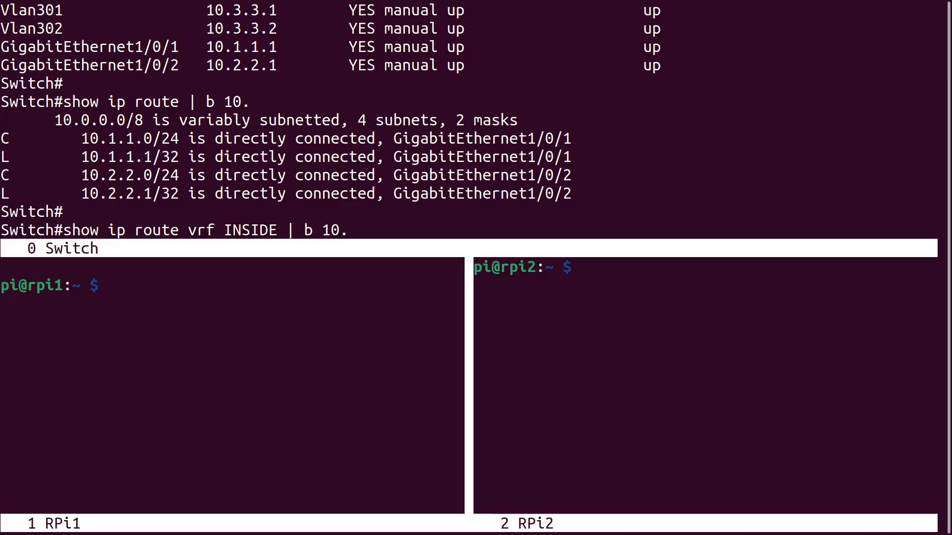
key("Return")
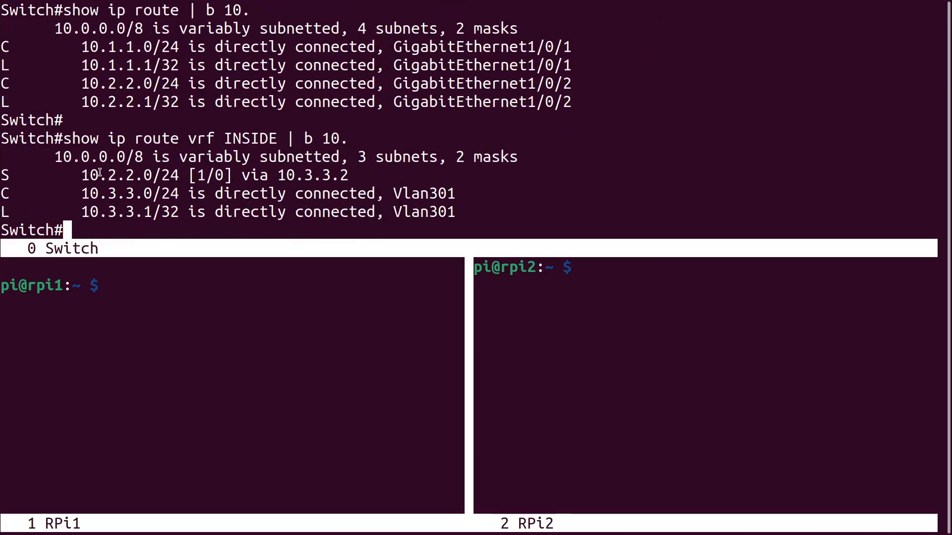
left_click_drag(81, 189, 180, 197)
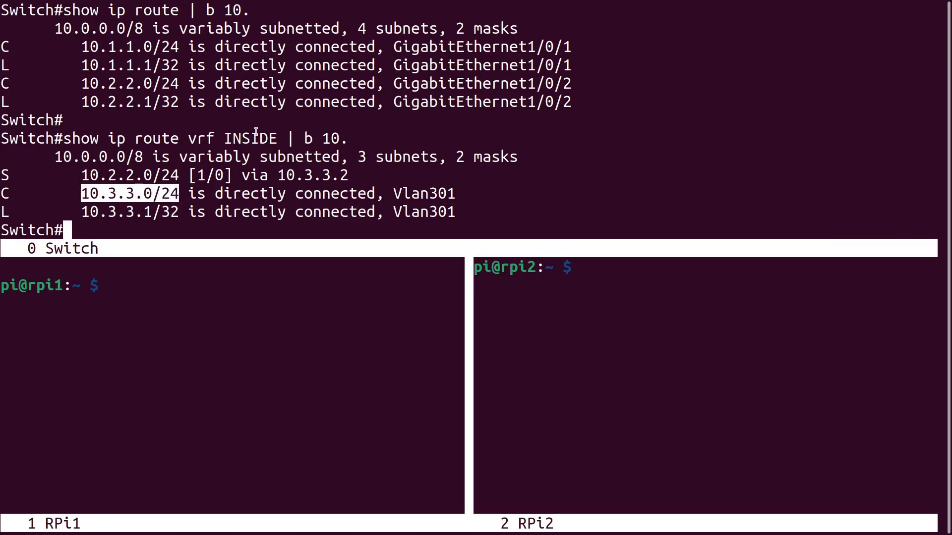
left_click_drag(394, 193, 455, 194)
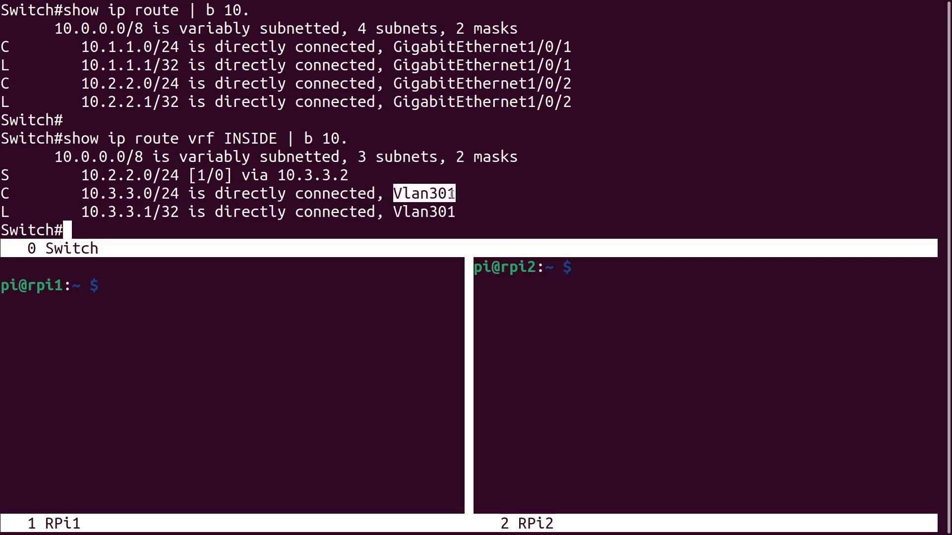
left_click(452, 194)
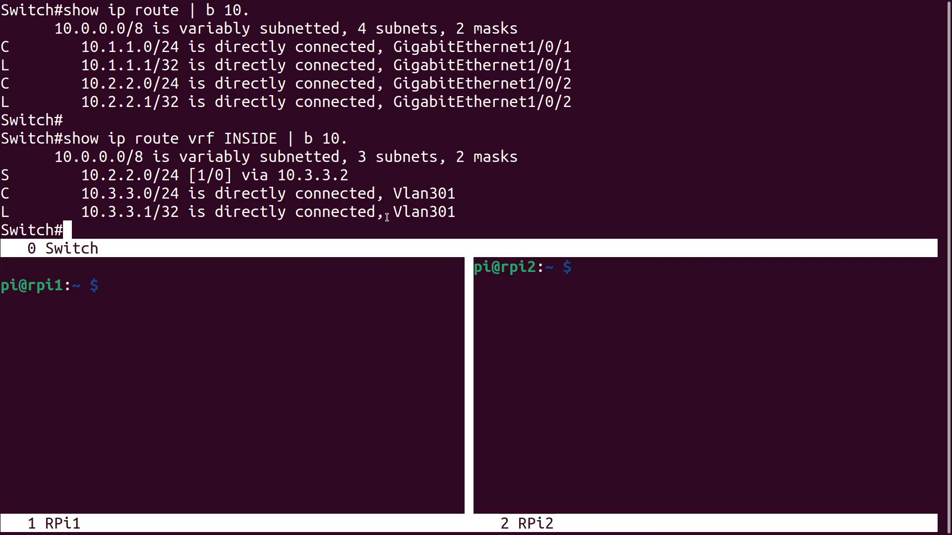
Display the OUTSIDE VRF's routes with "show ip route vrf OUTSIDE | b 10.".
key("Up")
key("Left")
key("Left")
key("Left")
key("Left")
key("Left")
key("Left")
key("Left")
key("Left")
key("Left")
key("Left")
key("Left")
key("Left")
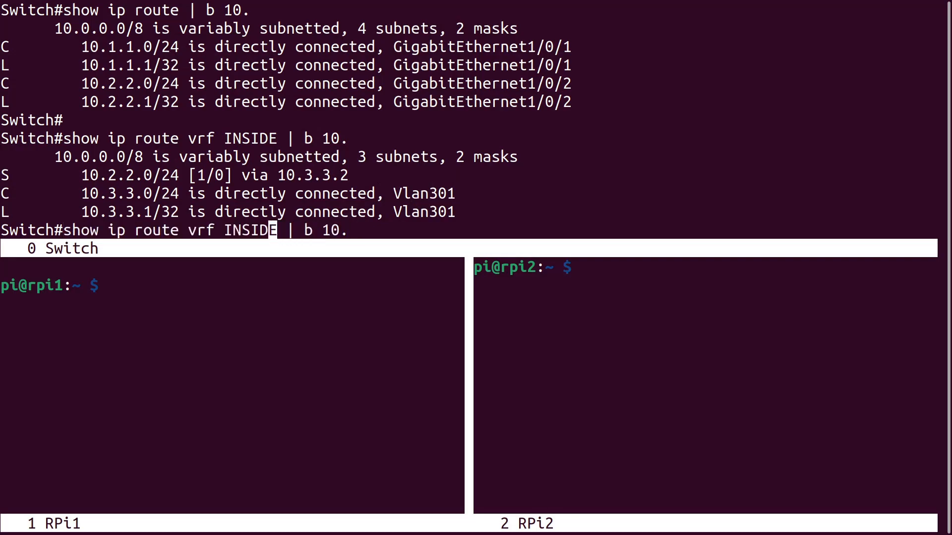
key("BackSpace")
key("BackSpace")
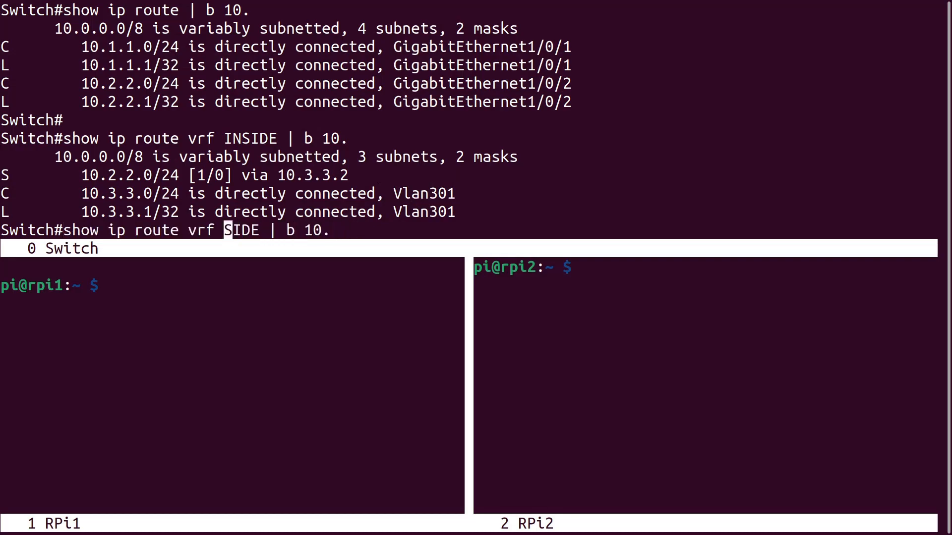
type("OUT")
key("Return")
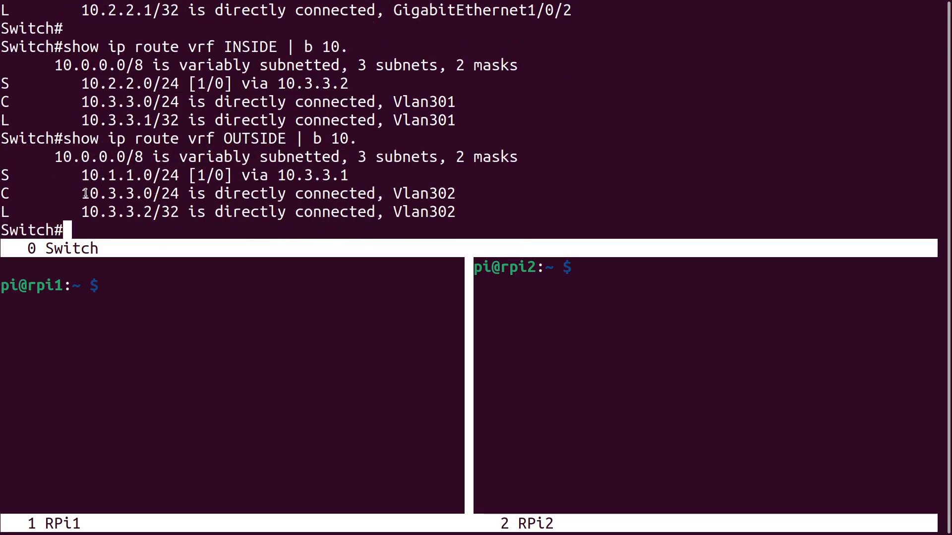
Compare the connected subnets, VLAN interfaces, and static routes with their next hops between the INSIDE and OUTSIDE VRF routing tables.
left_click_drag(82, 194, 173, 193)
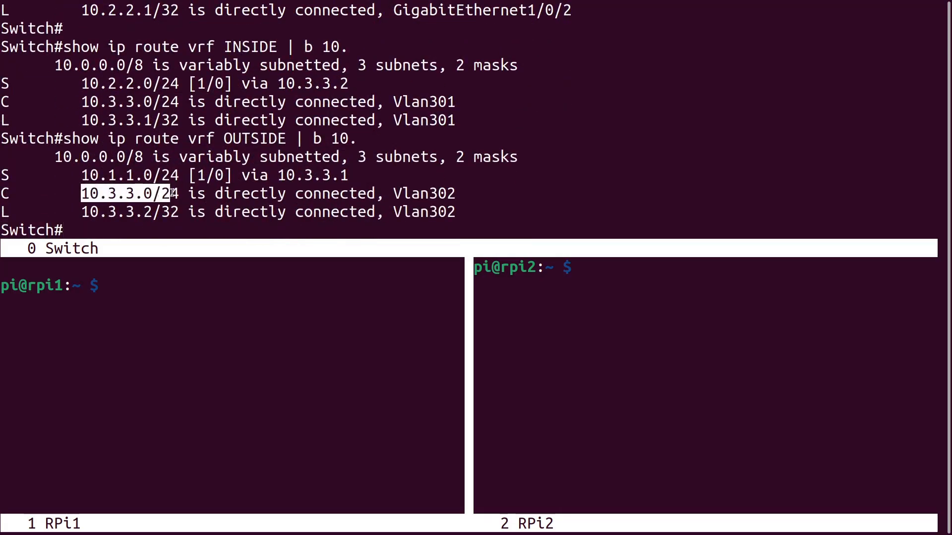
double_click(155, 102)
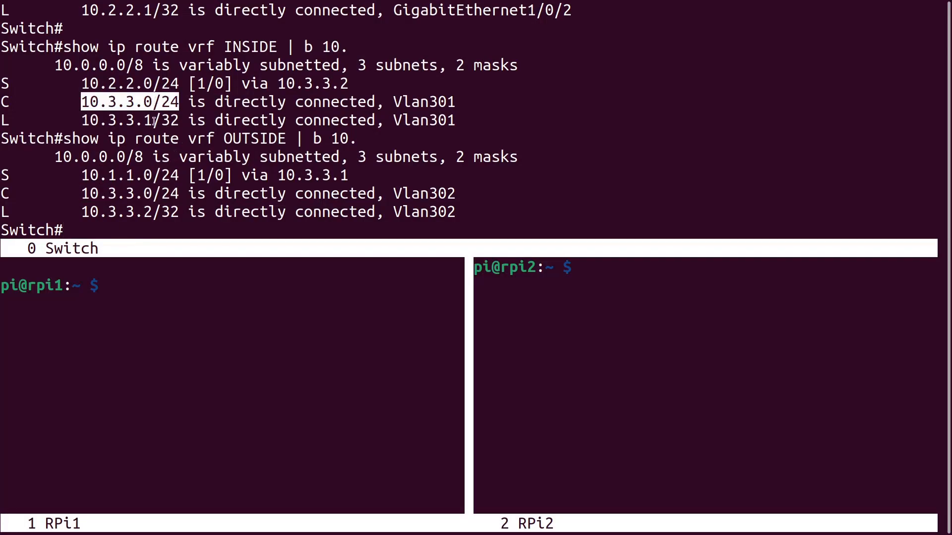
double_click(145, 195)
double_click(423, 196)
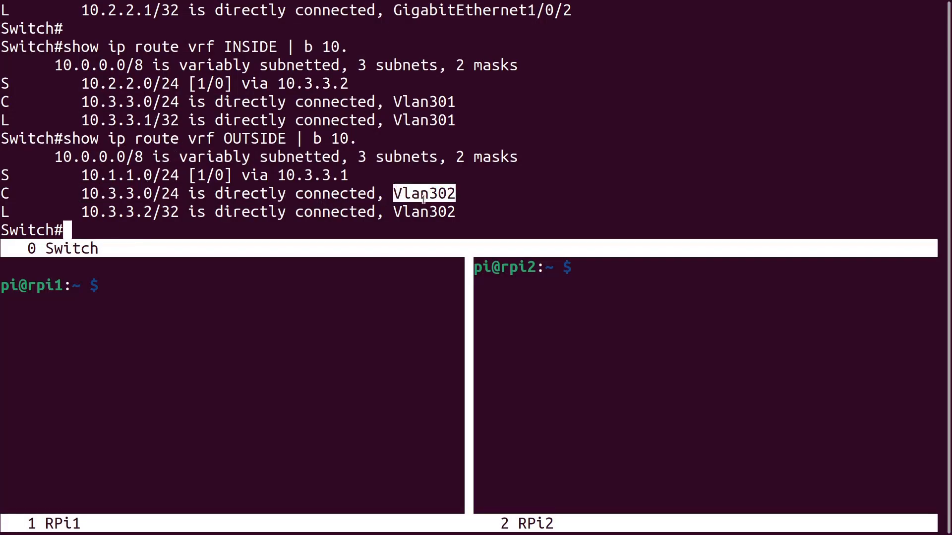
double_click(437, 102)
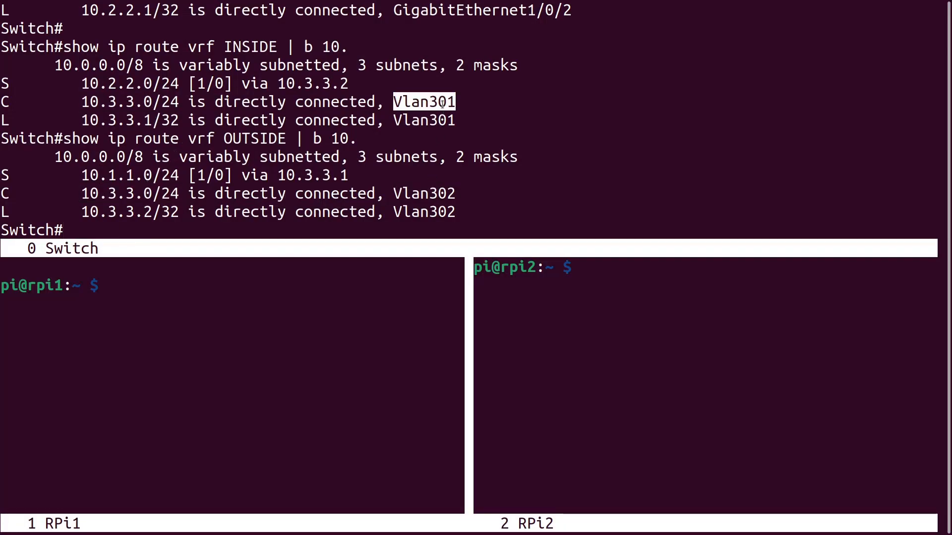
double_click(432, 194)
left_click(432, 193)
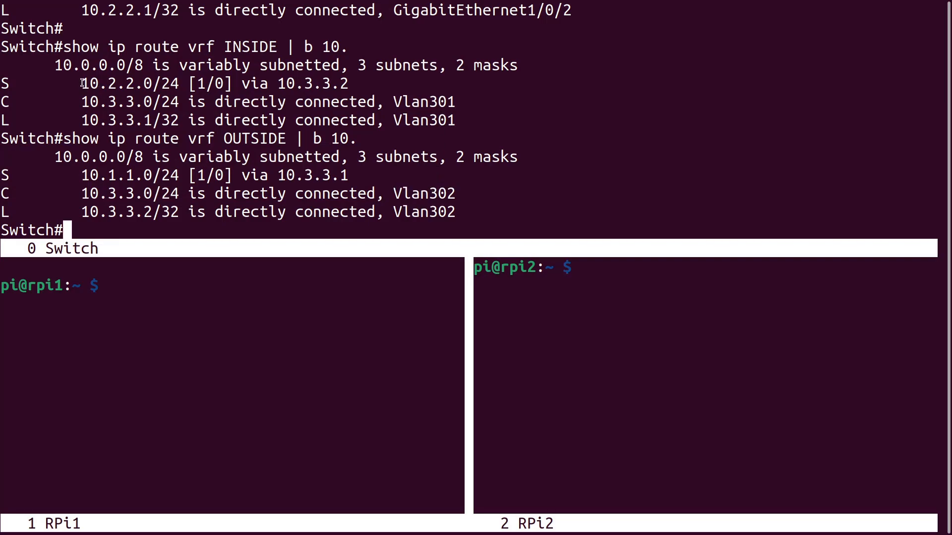
left_click_drag(4, 83, 176, 79)
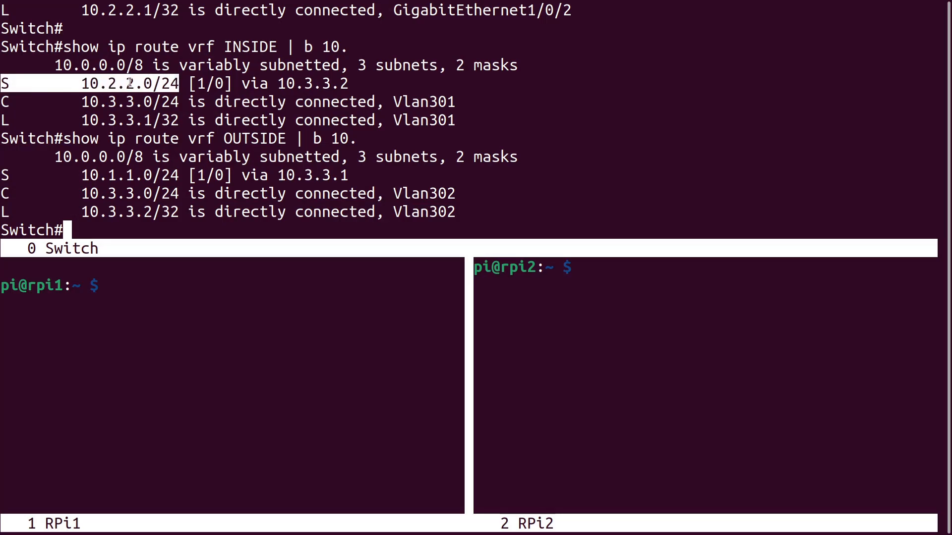
left_click_drag(278, 83, 344, 83)
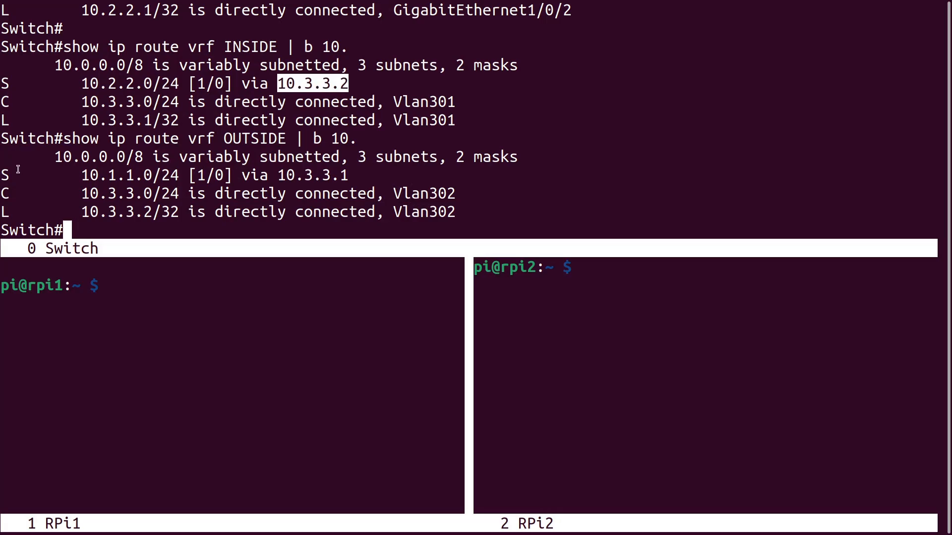
left_click_drag(1, 174, 183, 173)
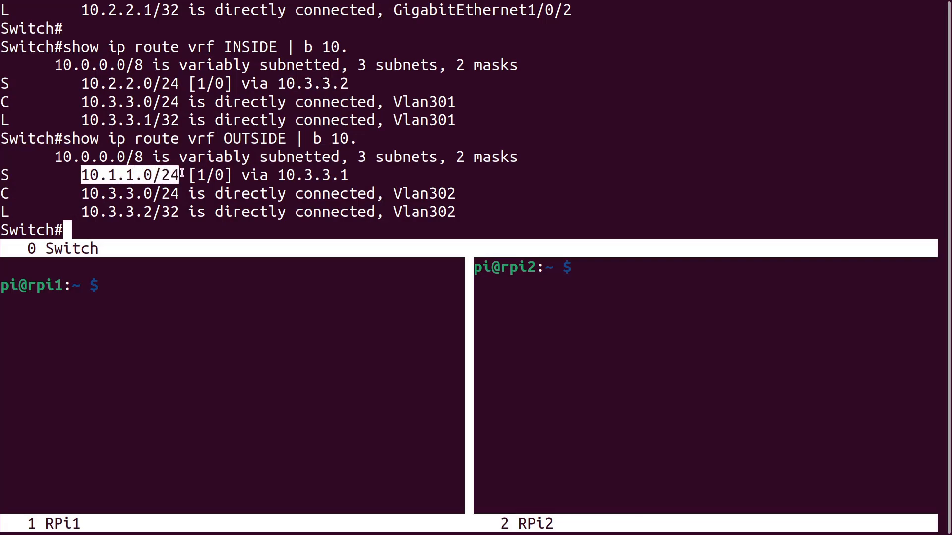
left_click_drag(280, 176, 349, 179)
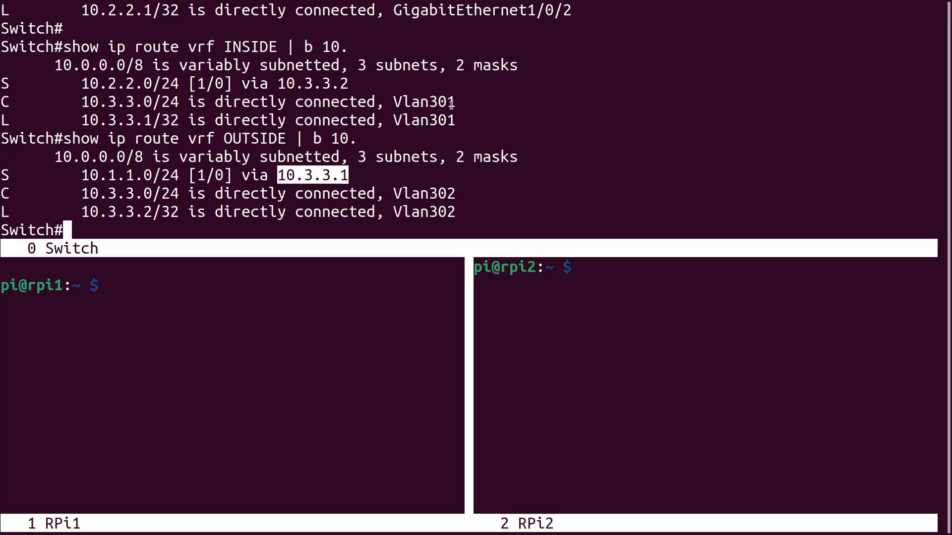
List the switch's configured static routes with "show run | inc ip route" and examine the INSIDE VRF's entry.
left_click_drag(452, 102, 396, 102)
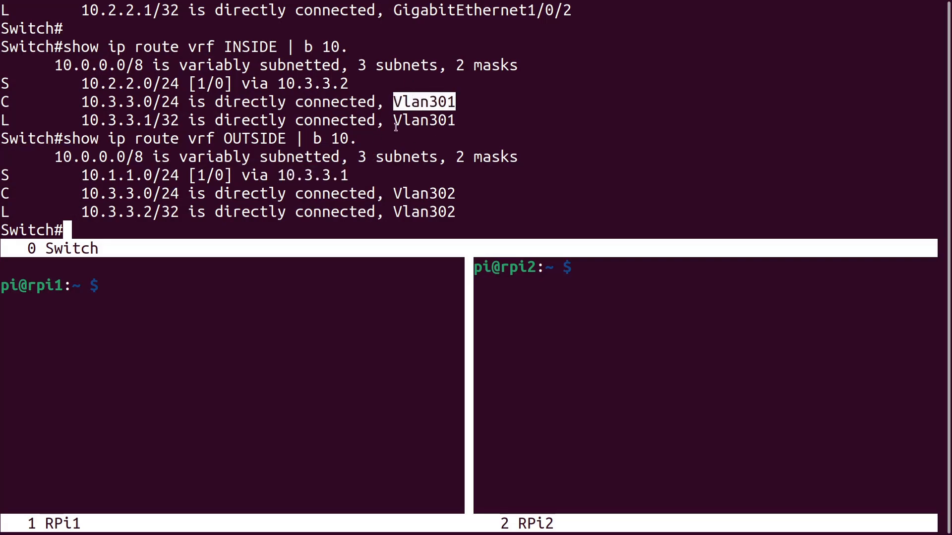
left_click(423, 90)
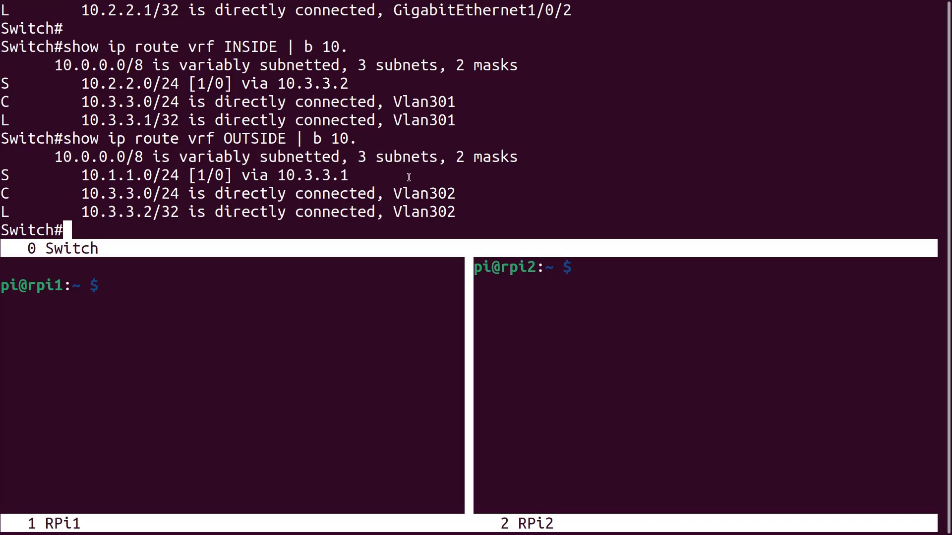
type("show run")
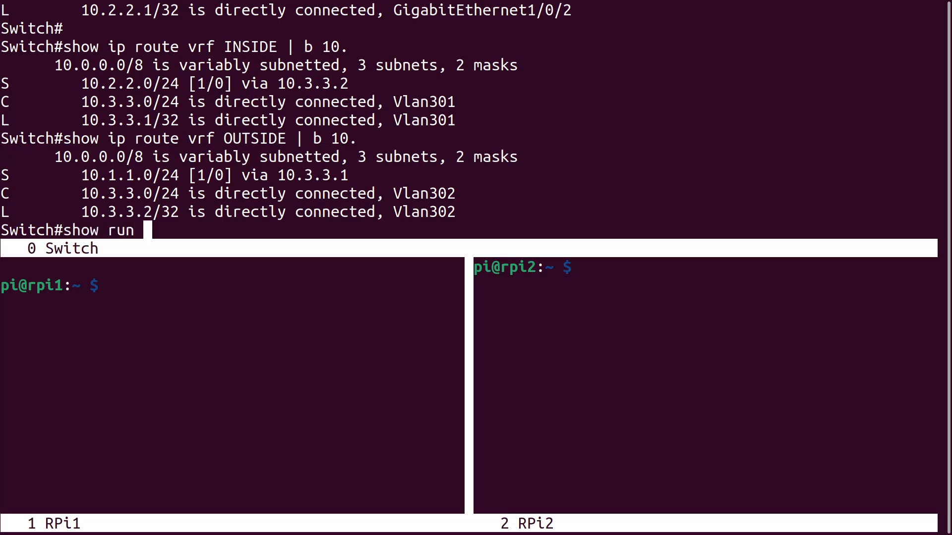
key("BackSpace")
key("BackSpace")
type("n | inc ip route")
key("Return")
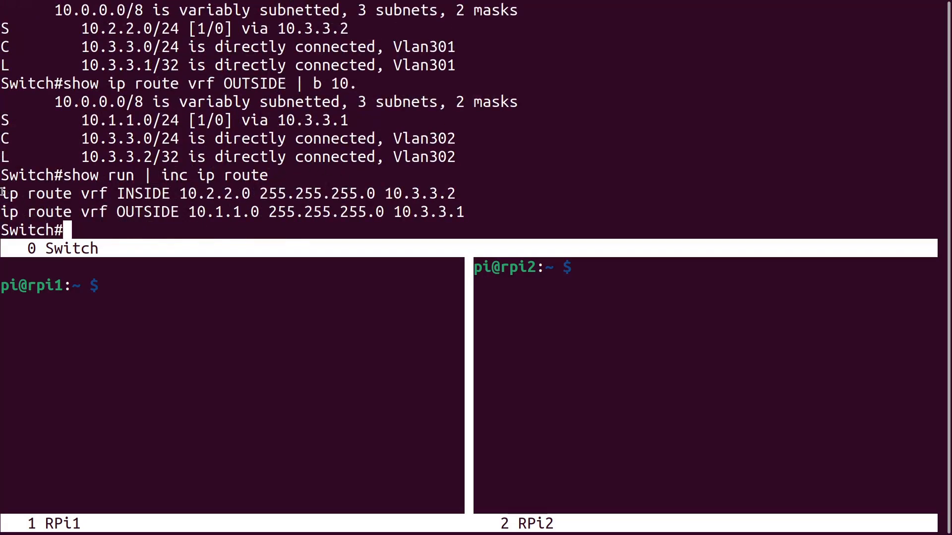
left_click_drag(3, 193, 252, 194)
left_click(193, 196)
key("Return")
key("Return")
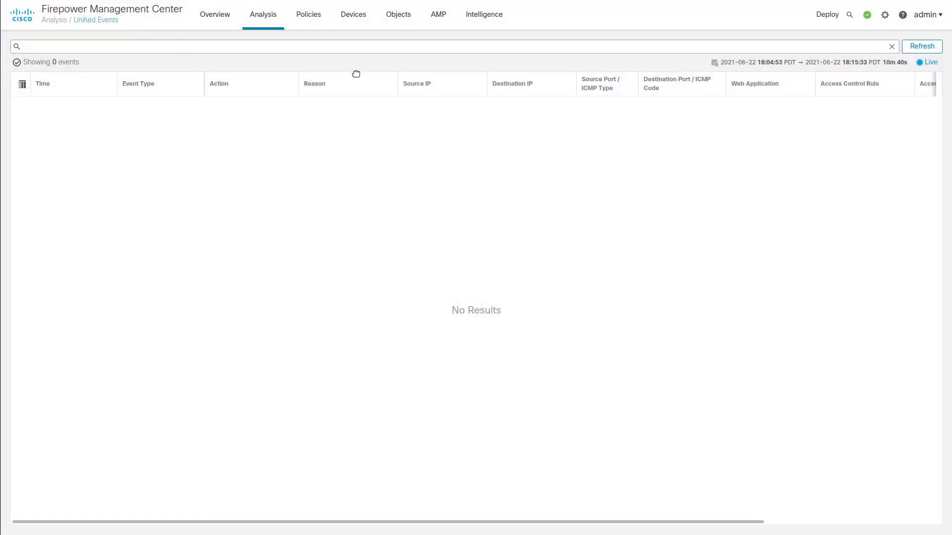
Switch to Firepower Management Center, open the FPR1010 device's interface list and locate Port-channel1.
mouse_move(358, 15)
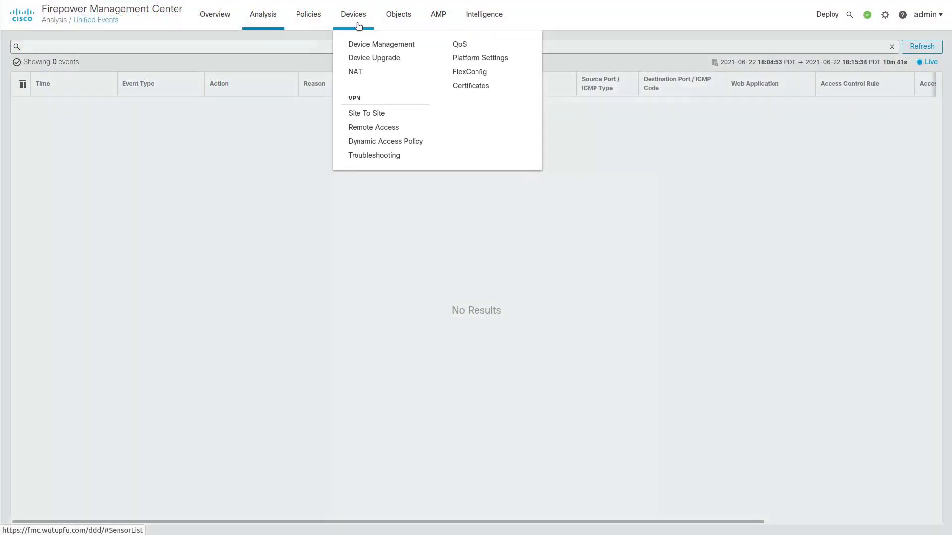
left_click(355, 48)
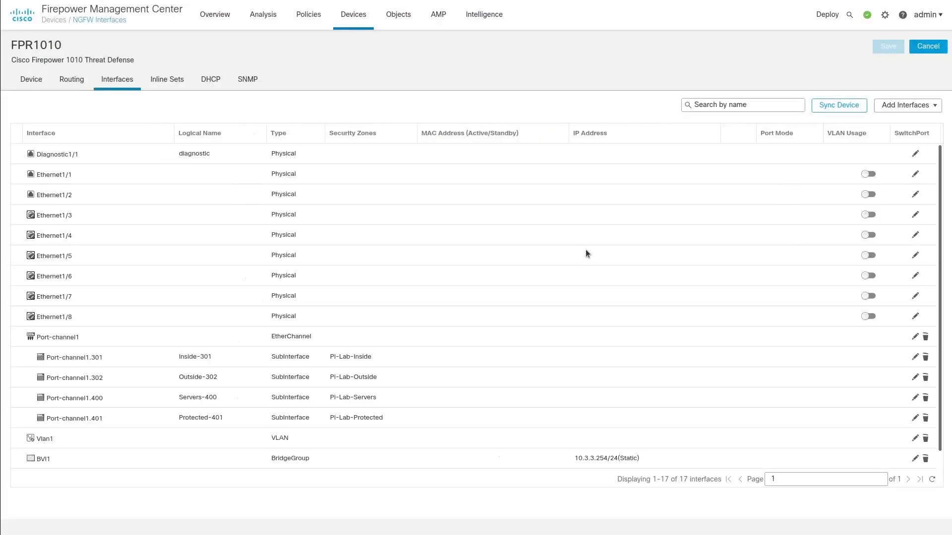
left_click(93, 338)
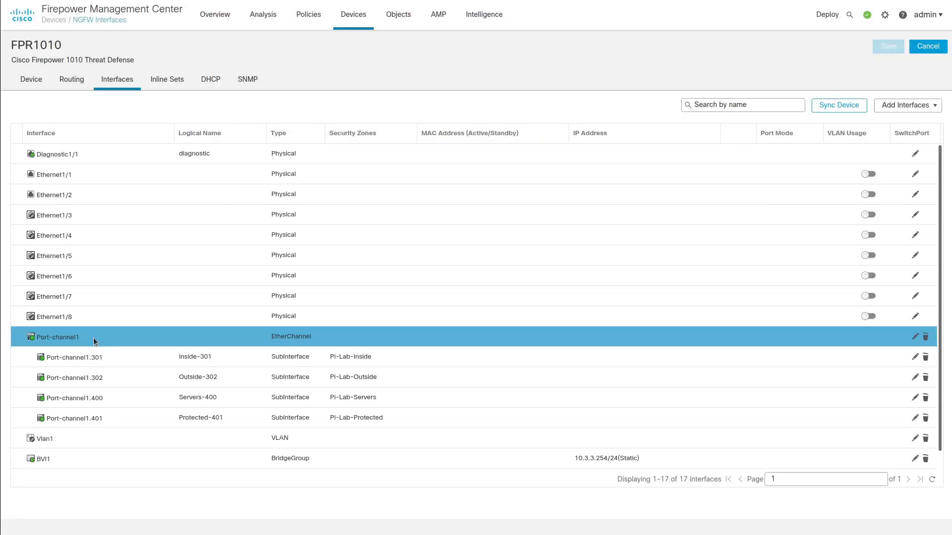
Inspect the name and VLAN ID of the Port-channel1.301 subinterface and close its settings without changes.
left_click(123, 363)
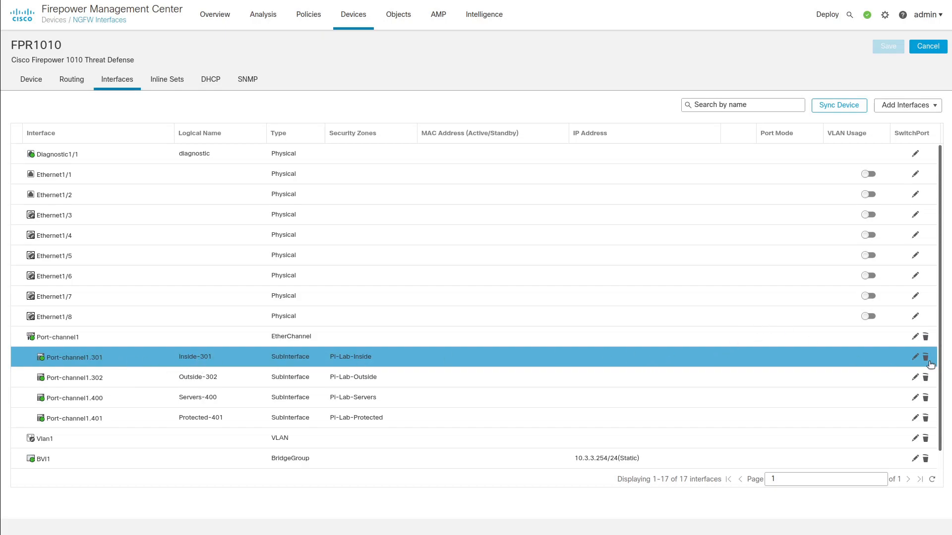
left_click(914, 358)
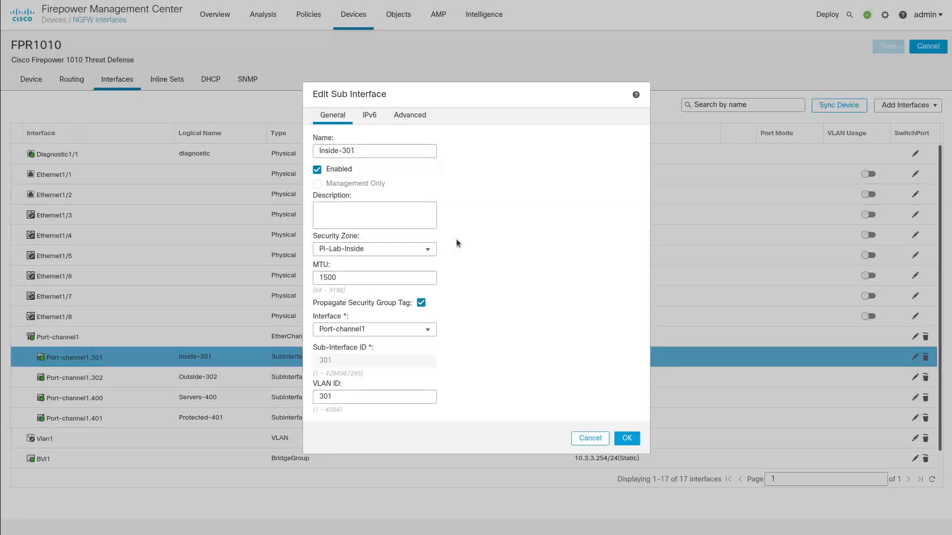
left_click(364, 152)
double_click(337, 396)
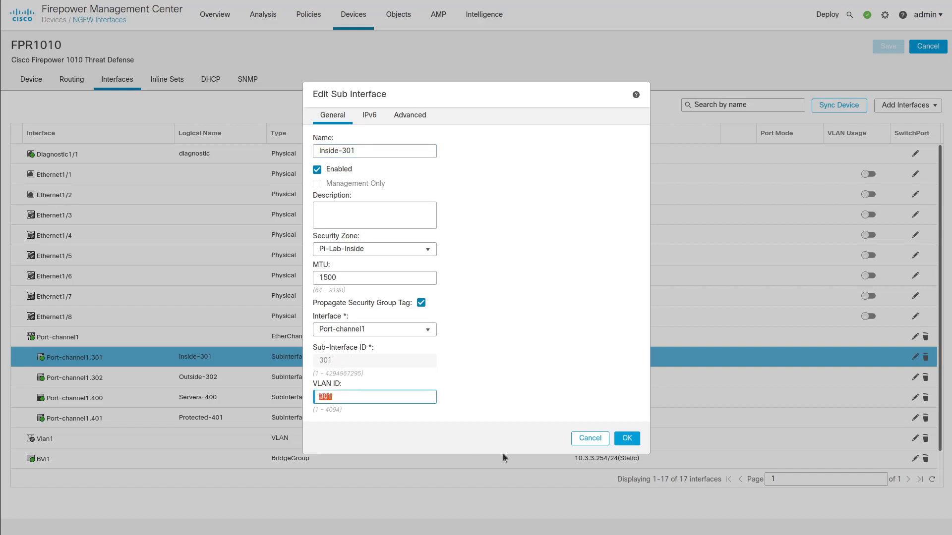
left_click(589, 440)
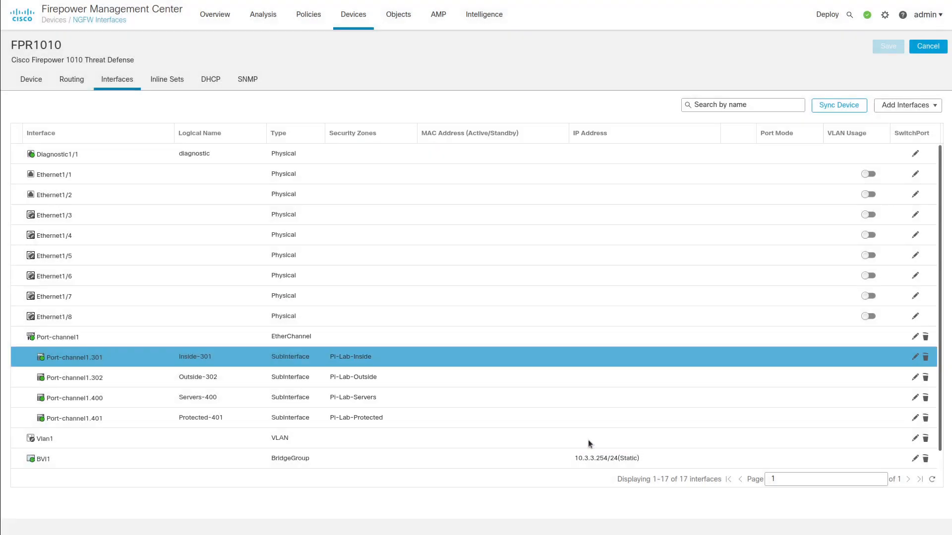
Inspect the VLAN ID of the Port-channel1.302 subinterface and close its settings without changes.
left_click(885, 376)
left_click(915, 378)
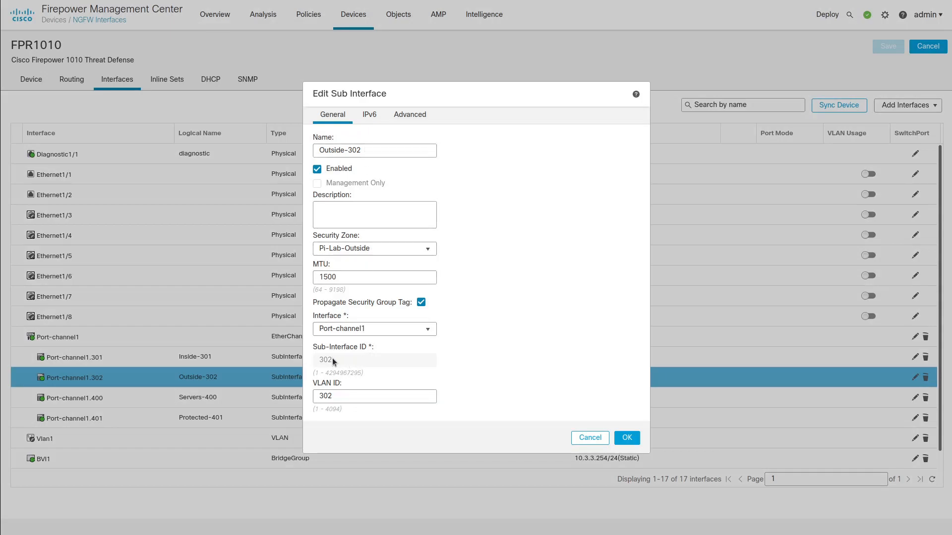
left_click(340, 397)
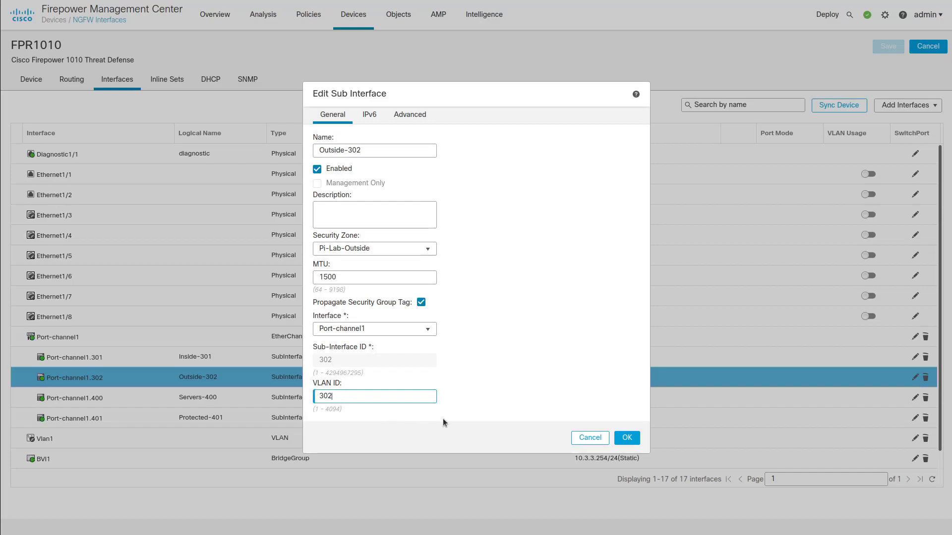
left_click(591, 440)
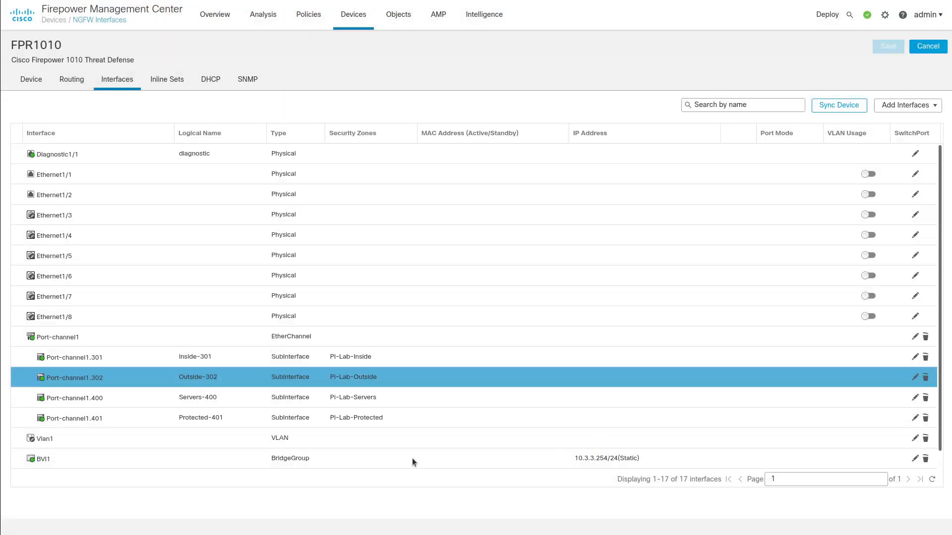
Open the BVI1 bridge group's settings and examine its selected member interfaces.
scroll(412, 458, "down", 1)
left_click(389, 441)
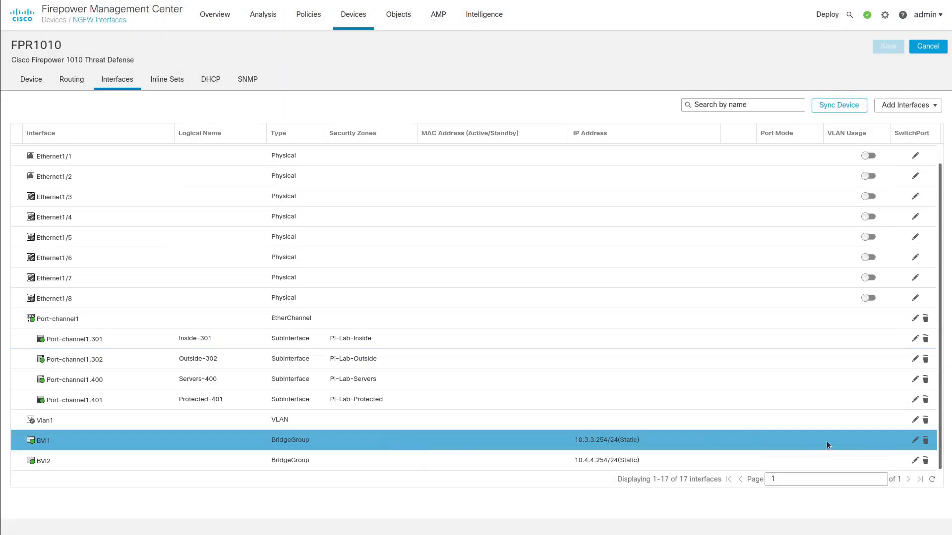
left_click(915, 442)
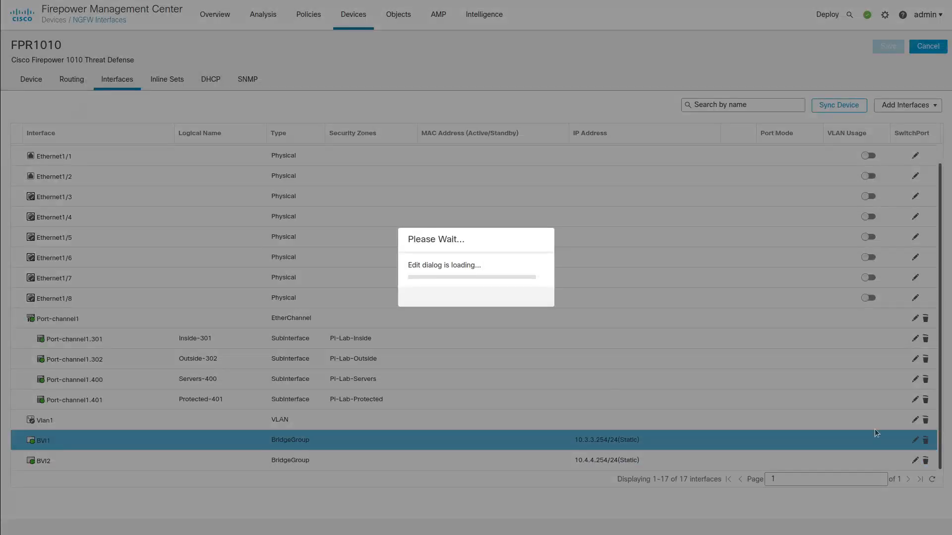
left_click(543, 272)
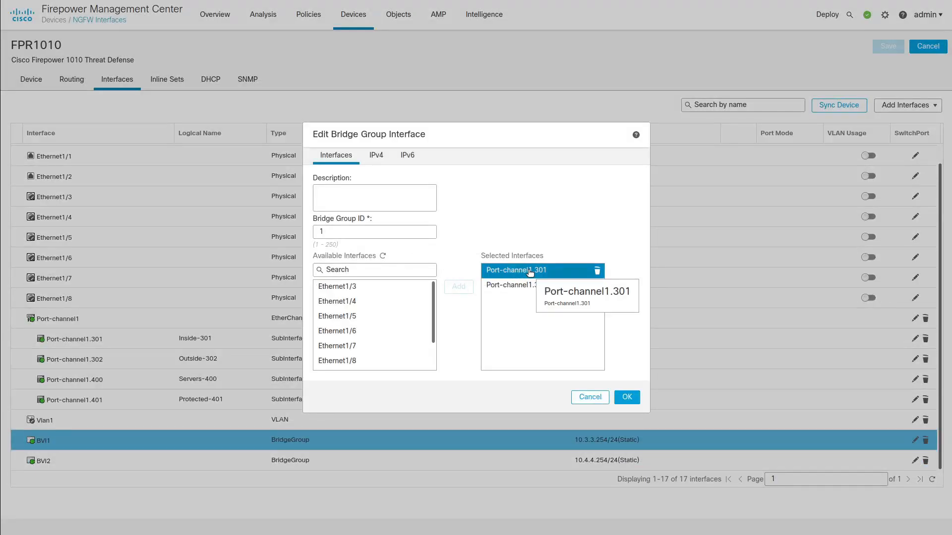
left_click(545, 285)
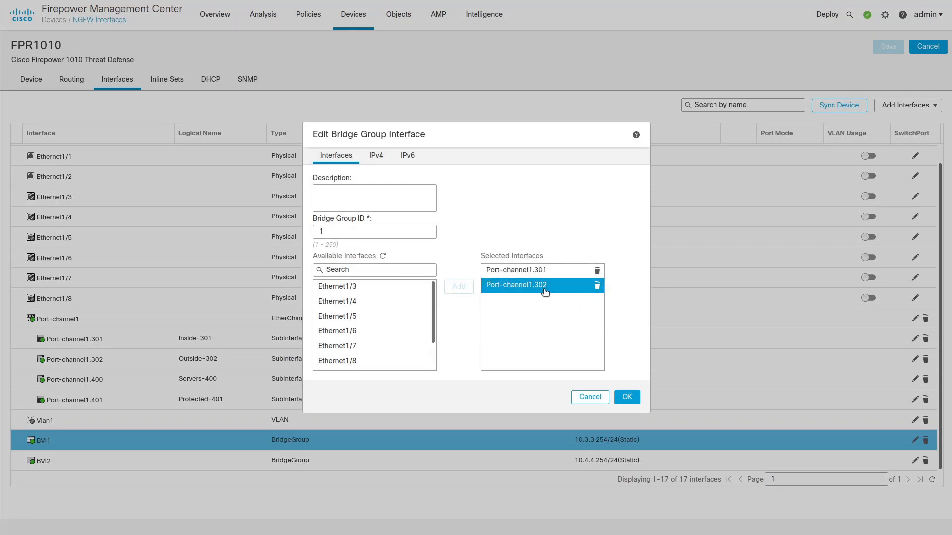
Examine the BVI1 bridge group's static IPv4 address and close its settings without changes.
left_click(384, 160)
left_click(380, 223)
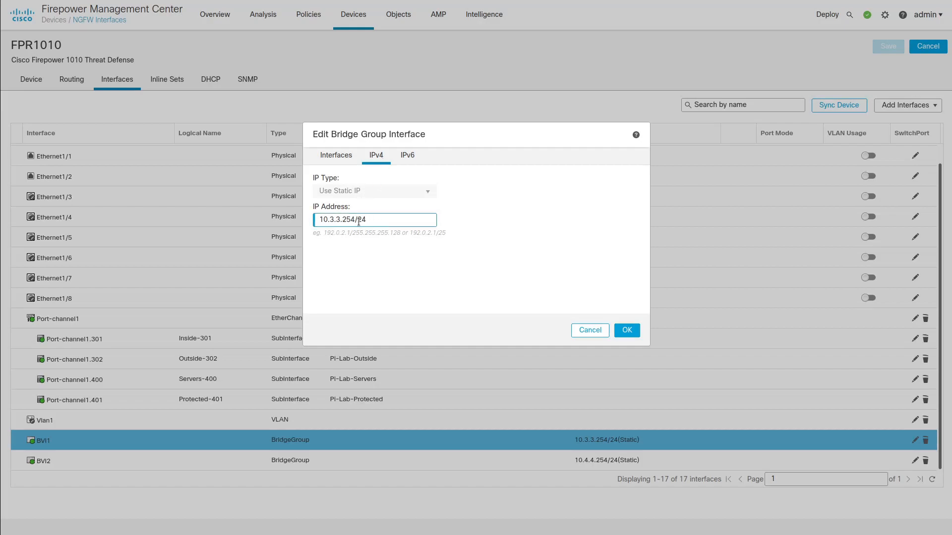
left_click_drag(372, 218, 311, 219)
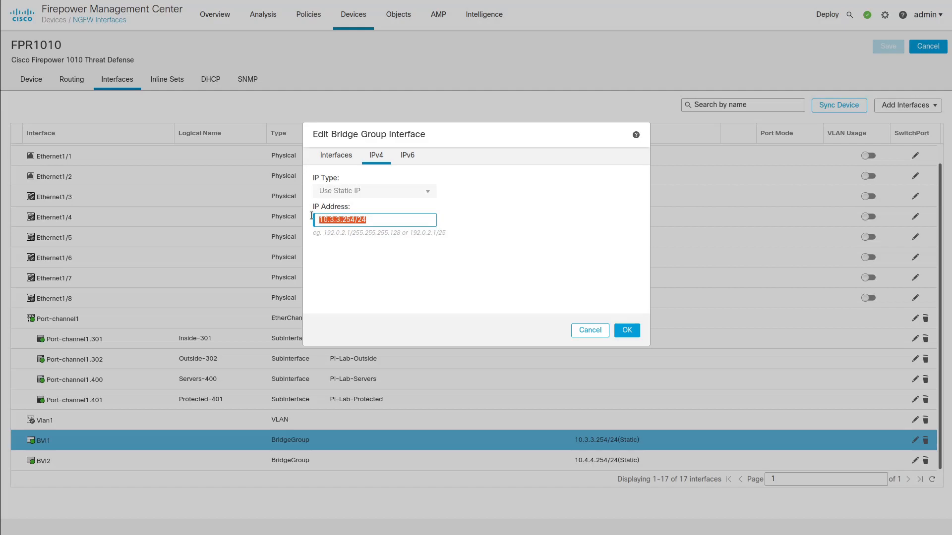
left_click(375, 222)
left_click(589, 333)
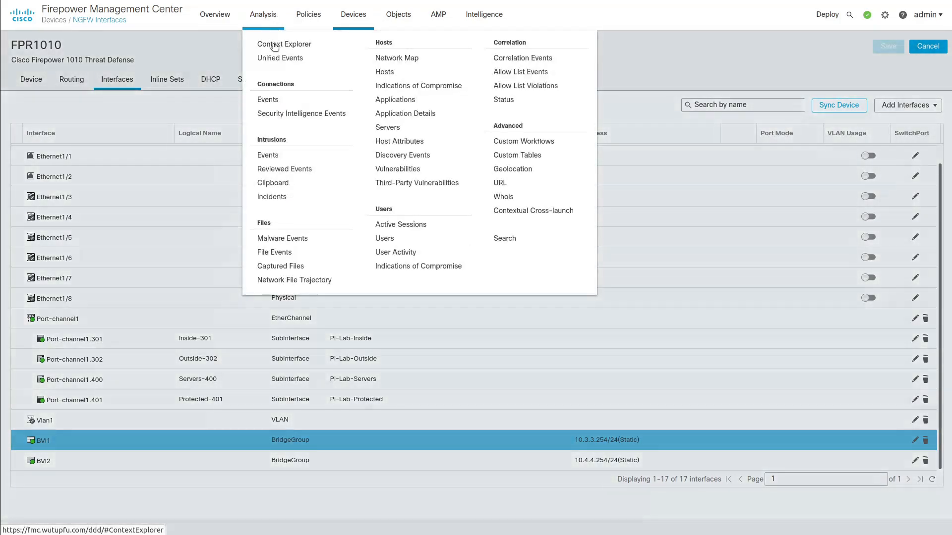
Open the Unified Events analysis and switch it to the live event view.
left_click(272, 59)
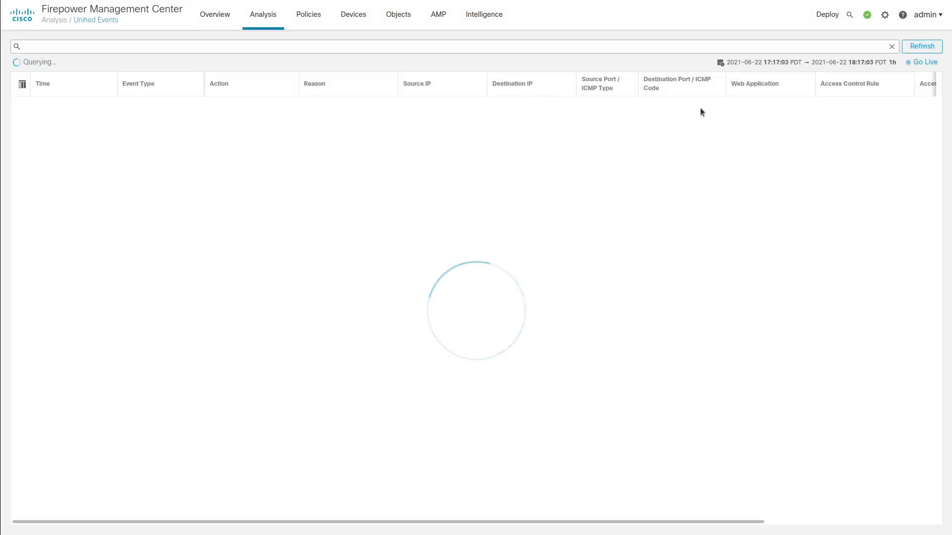
left_click(922, 63)
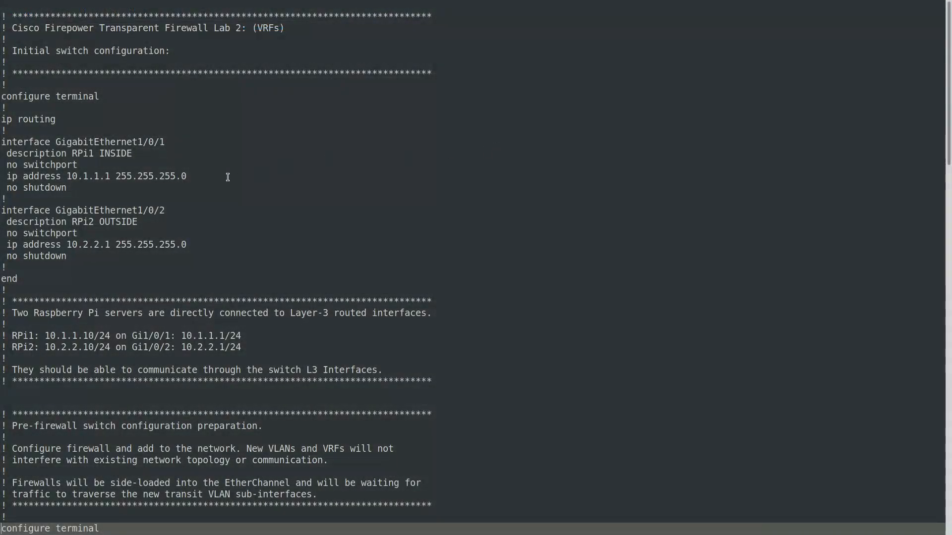
Switch to the VRF lab script file and copy the Go live script from "configure terminal" through the "!" after "end".
middle_click(227, 177)
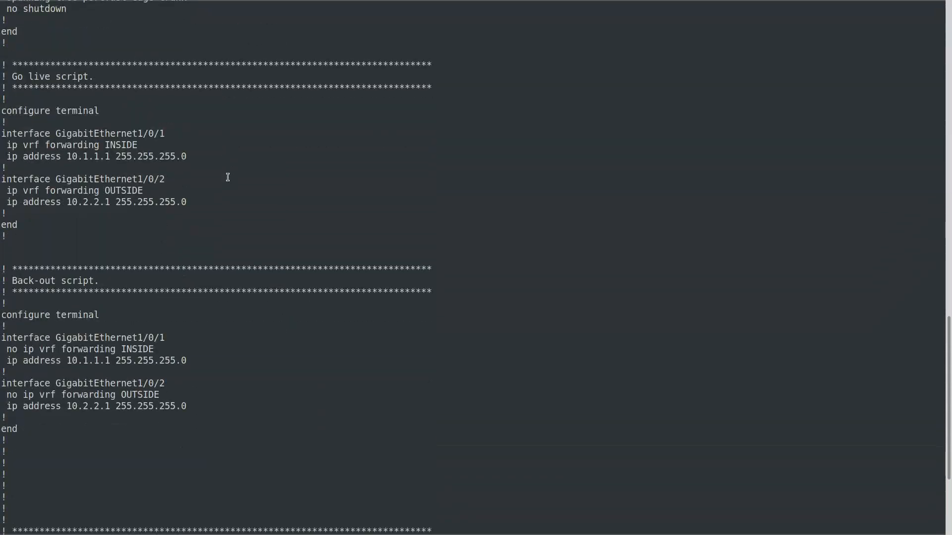
left_click(6, 110)
key("Home")
key("shift+Down")
key("shift+Down")
key("shift+Down")
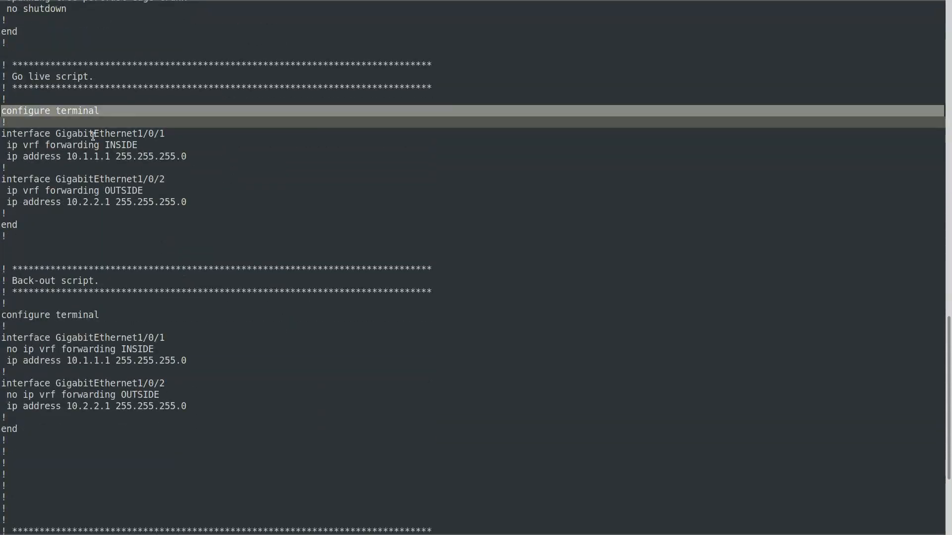
key("shift+Down")
key("shift+Up")
key("shift+Down")
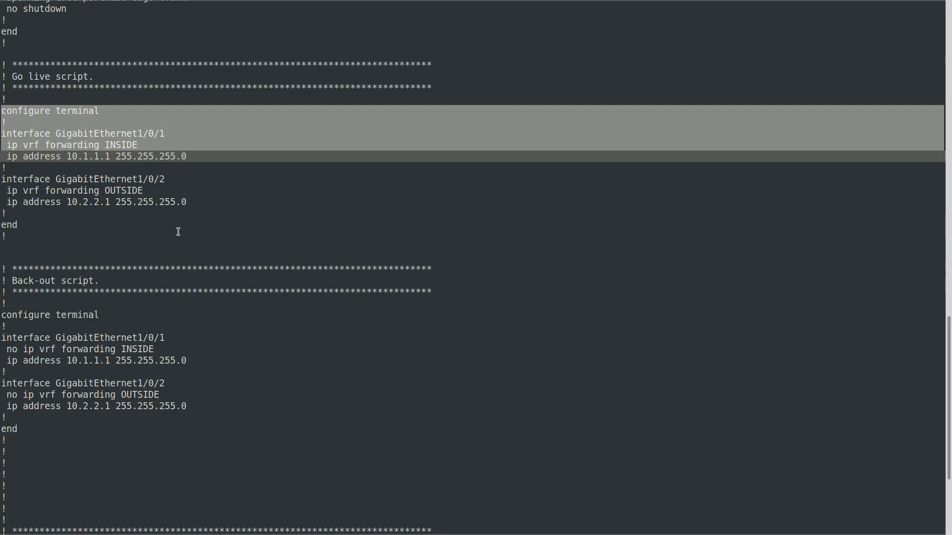
key("shift+Down")
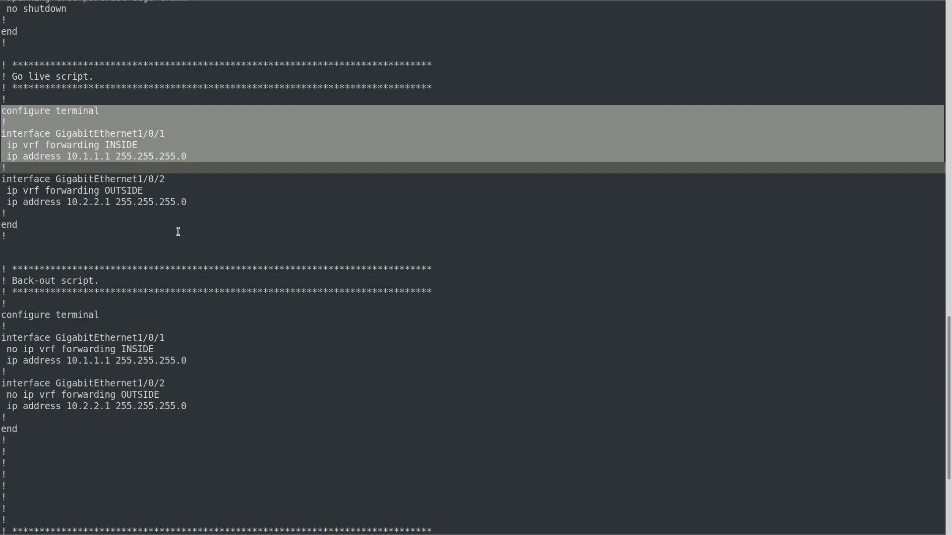
key("shift+Down")
key("shift+Down")
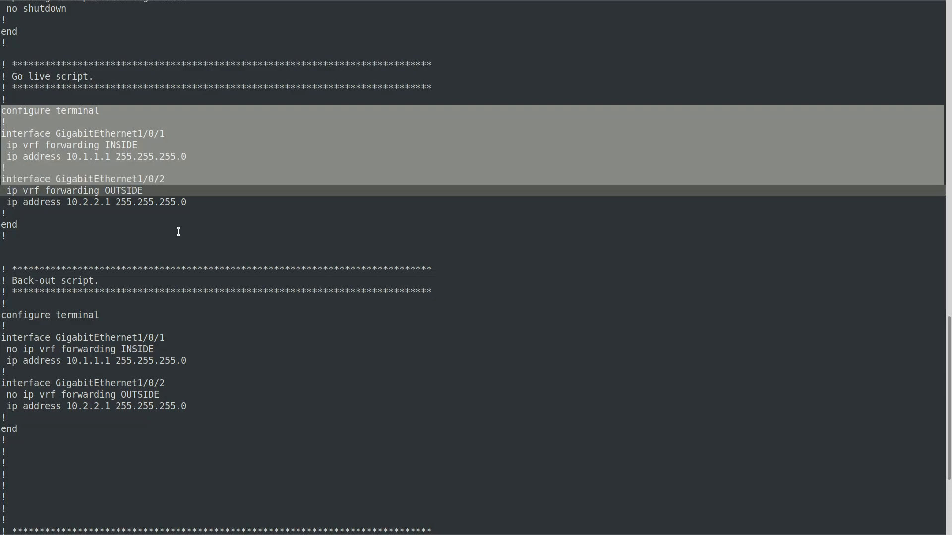
key("shift+Down")
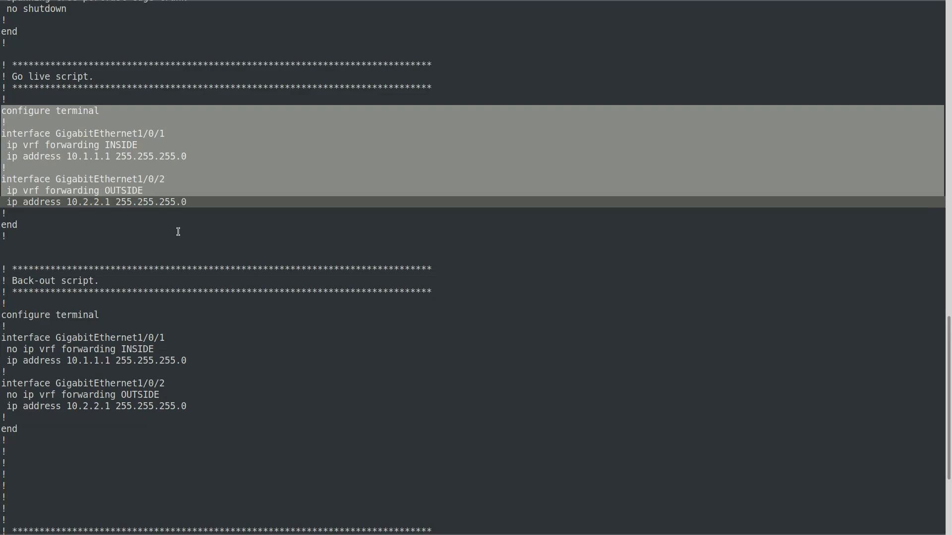
key("shift+Down")
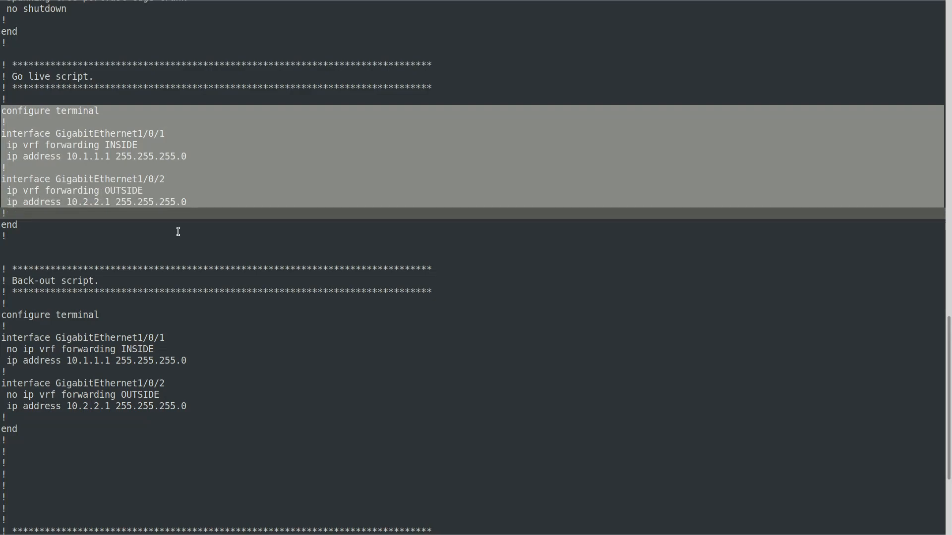
key("shift+Down")
key("shift+Down")
key("shift+Down")
key("ctrl+c")
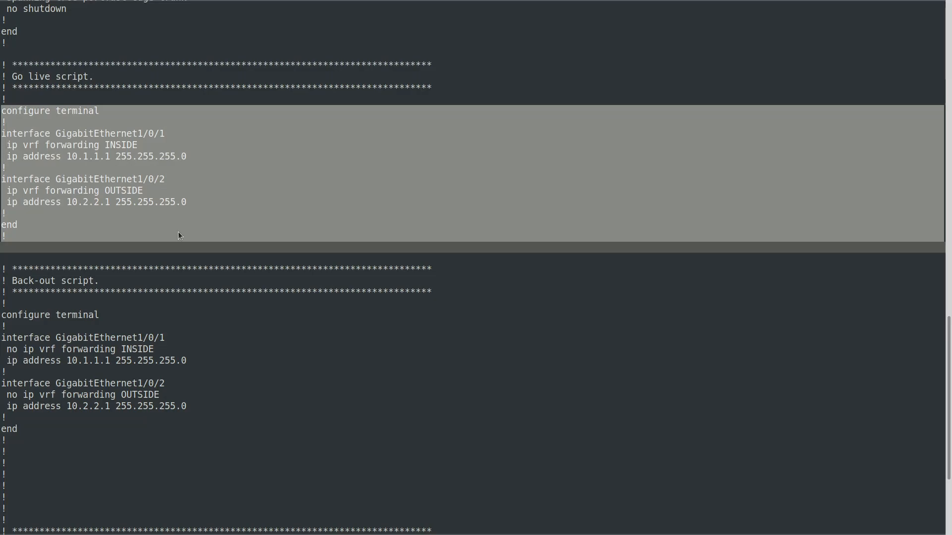
Switch to the terminal and start a continuous ping from RPi1 with "sudo ping -i .01 10.2.2.10".
key("alt+Tab")
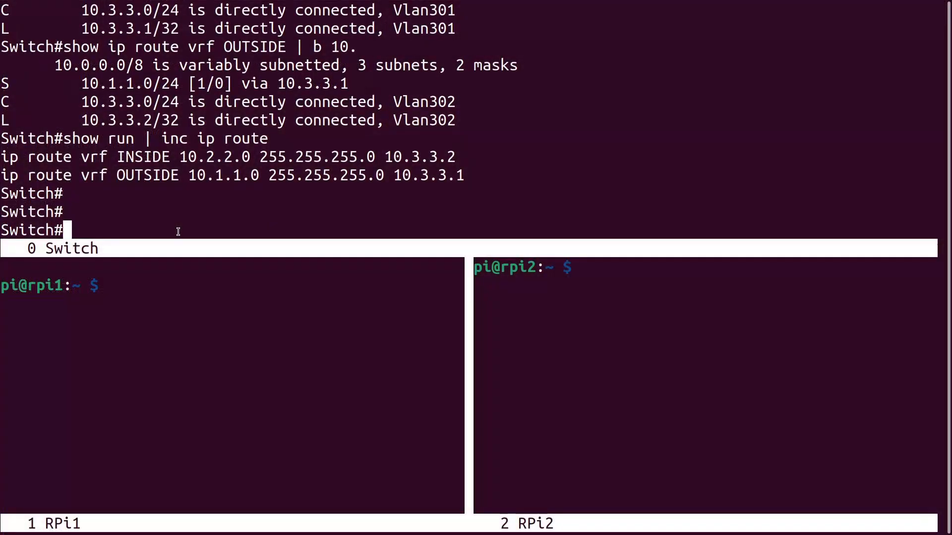
key("ctrl+a")
key("Tab")
key("Up")
key("Up")
key("Up")
key("Up")
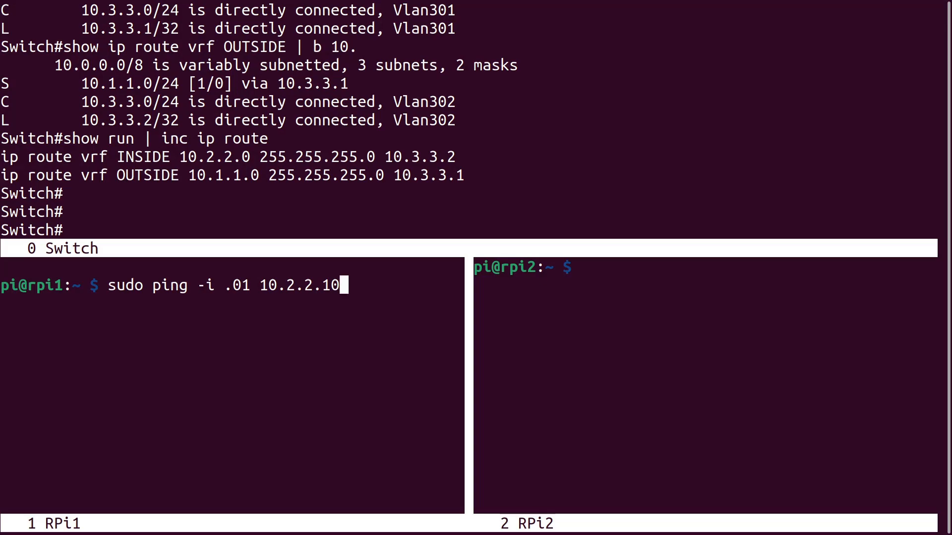
key("Return")
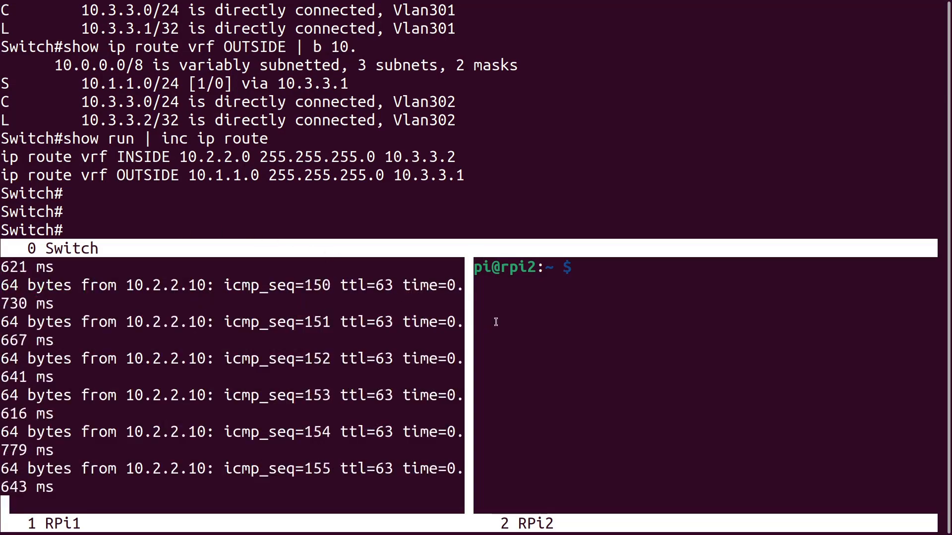
Start a continuous ping from RPi2 with "sudo ping -i .01 10.1.1.10".
key("ctrl+a")
key("Tab")
key("Up")
key("Up")
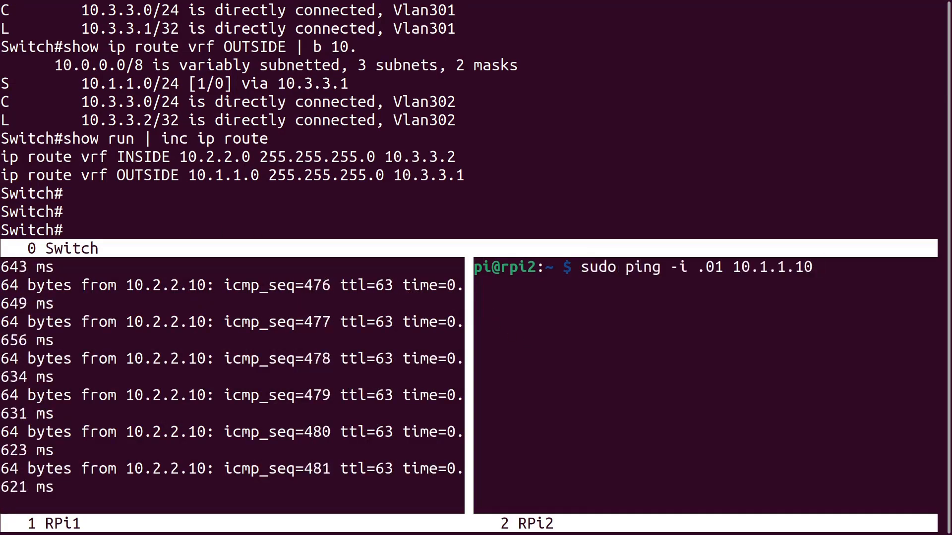
key("Return")
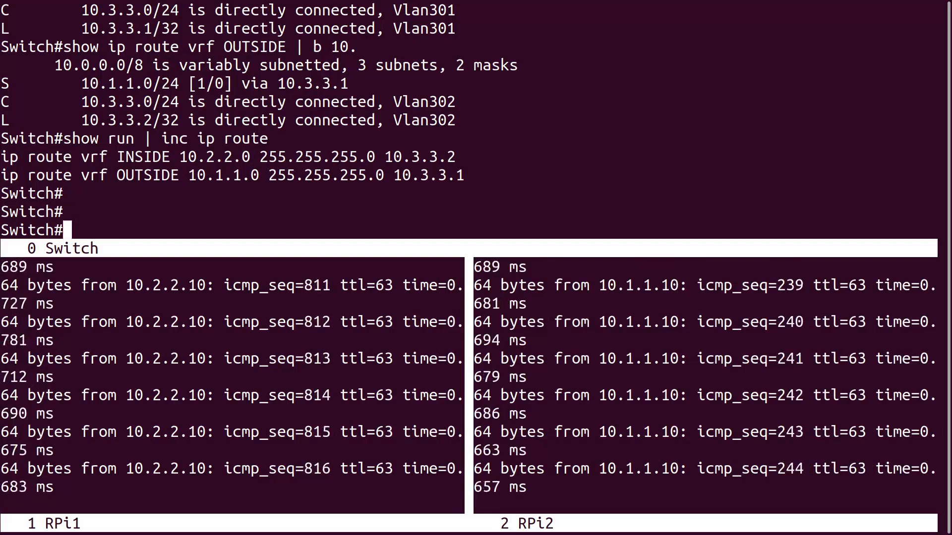
Run the copied Go live script on the Switch console to move GigabitEthernet1/0/1 into VRF INSIDE and GigabitEthernet1/0/2 into VRF OUTSIDE.
key("Return")
key("Return")
key("Return")
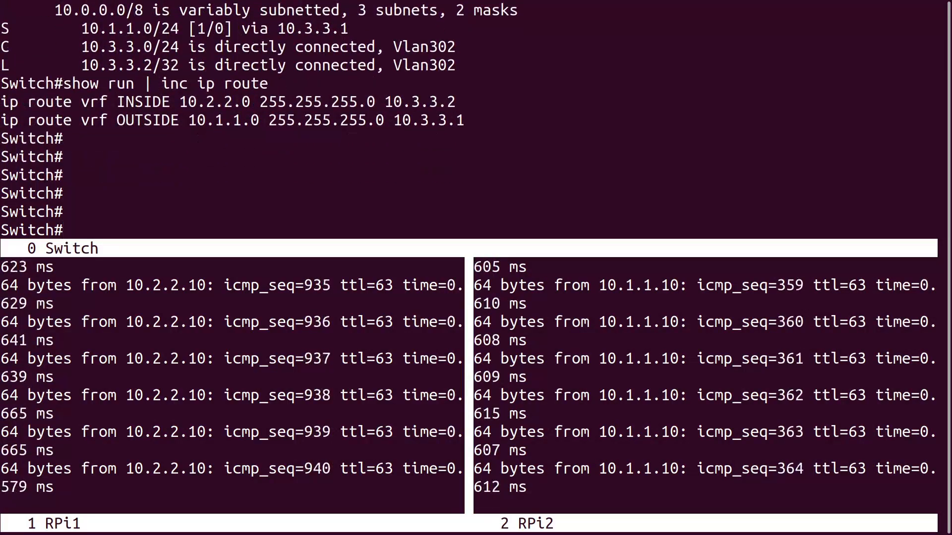
key("ctrl+shift+v")
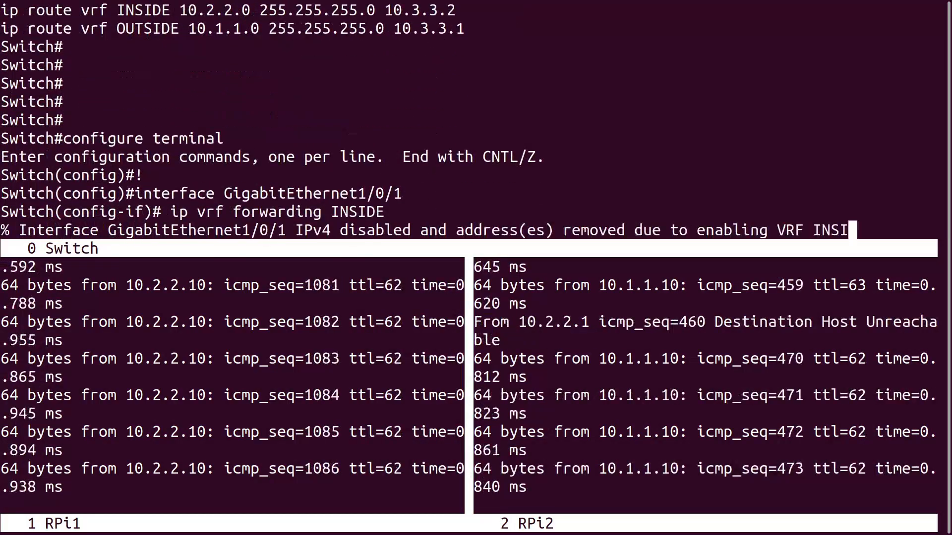
key("Return")
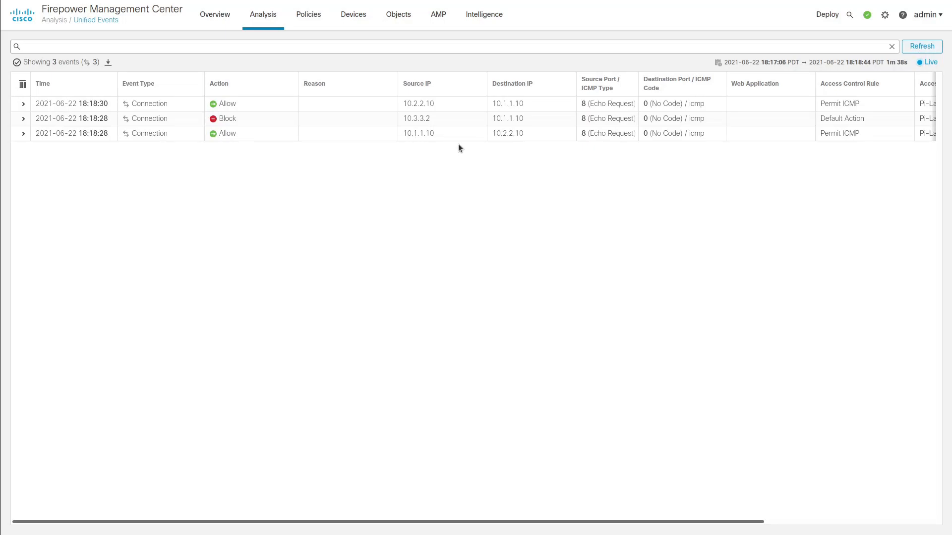
Switch to Firepower Management Center and examine the live ICMP connection events, expanding the details of both allowed events.
left_click(448, 135)
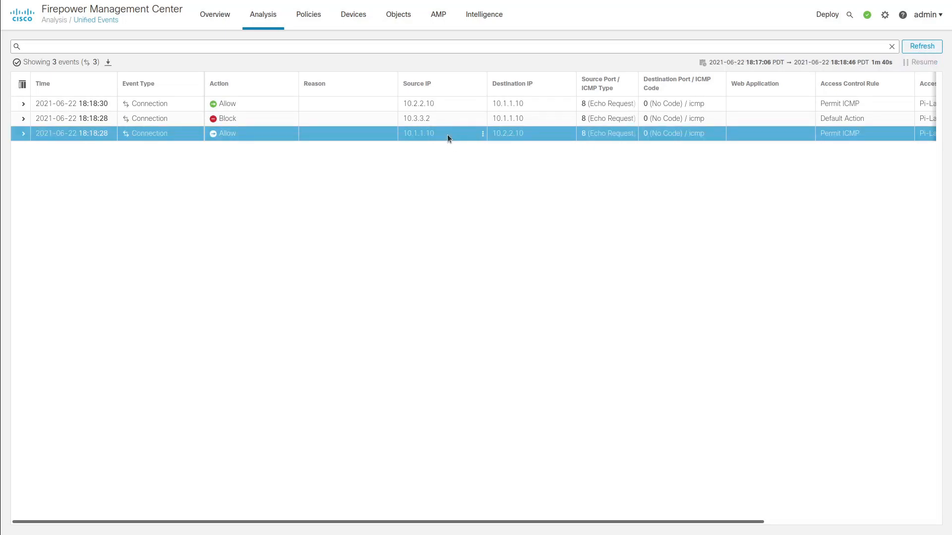
left_click(921, 64)
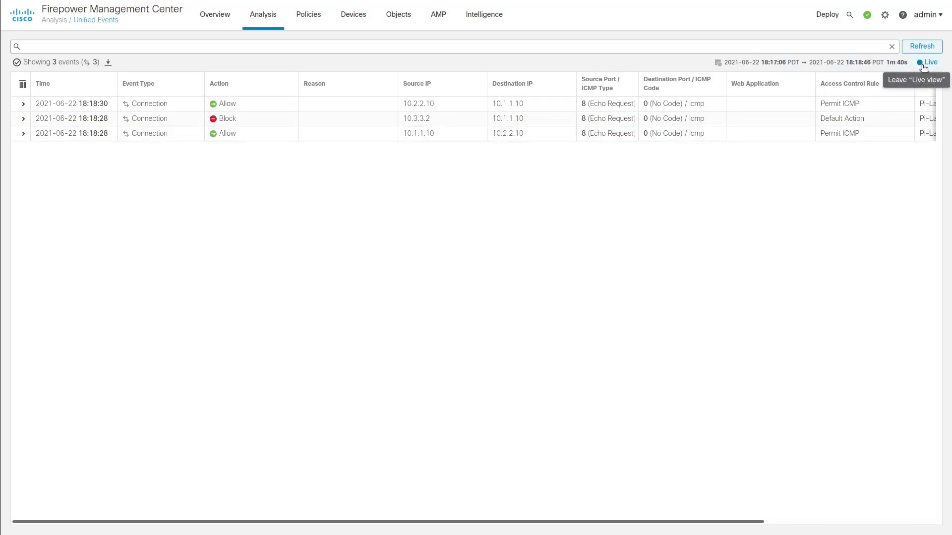
left_click(23, 134)
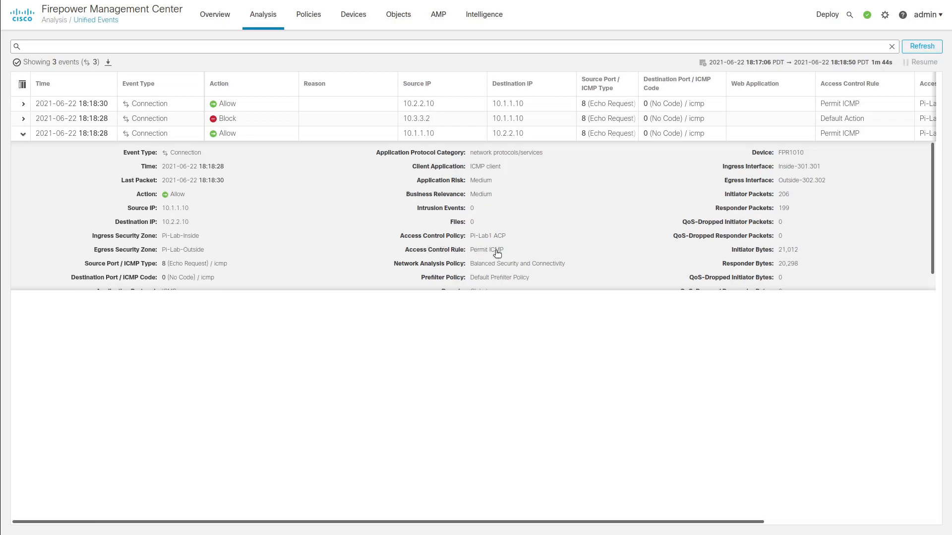
left_click(436, 119)
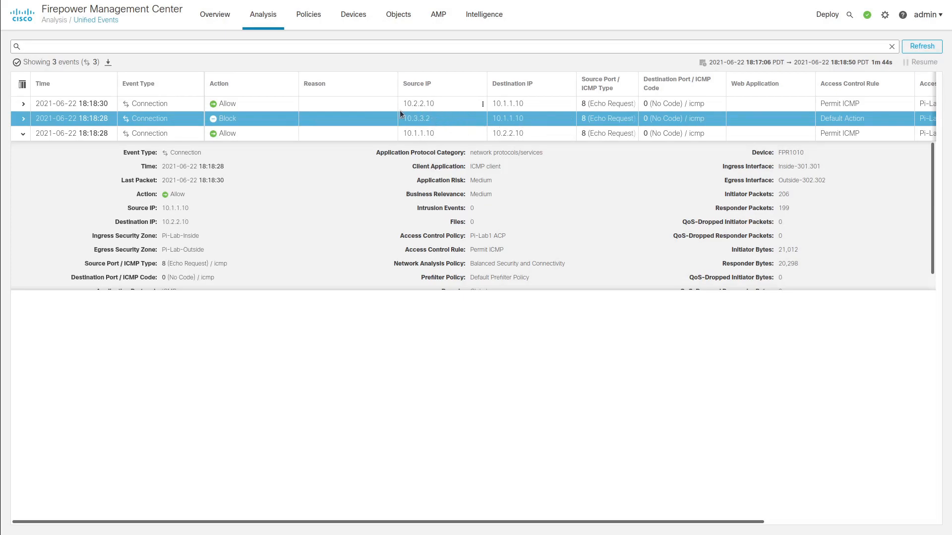
left_click(448, 106)
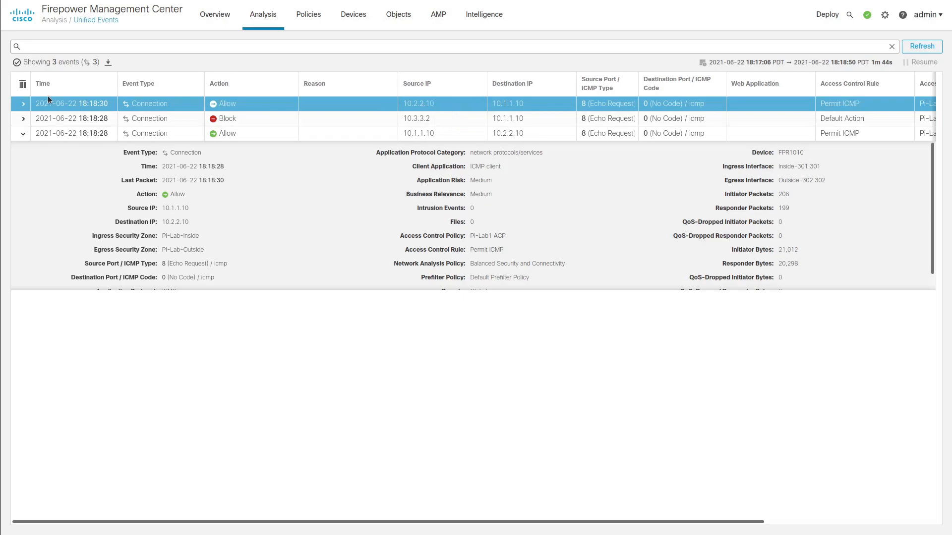
left_click(23, 103)
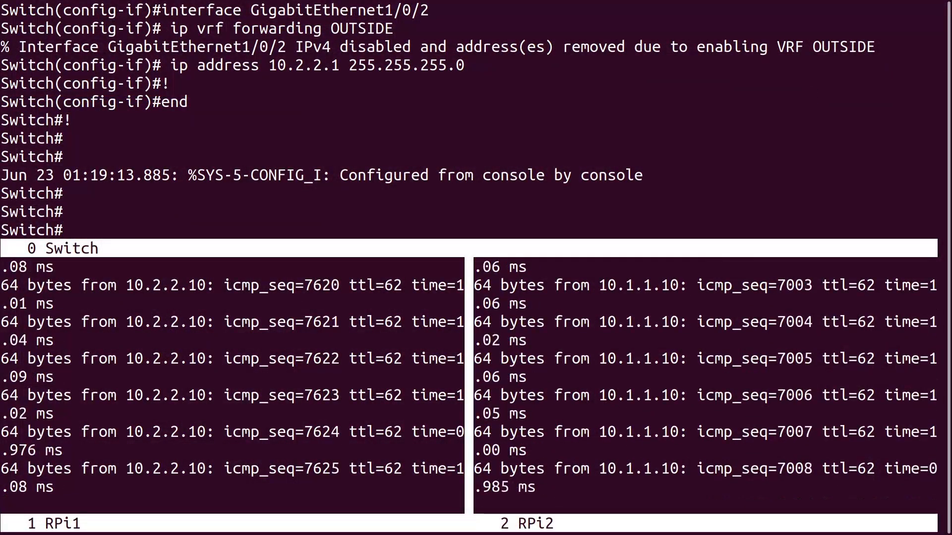
Switch back to the terminal and stop the continuous pings on RPi1 and RPi2.
key("ctrl+c")
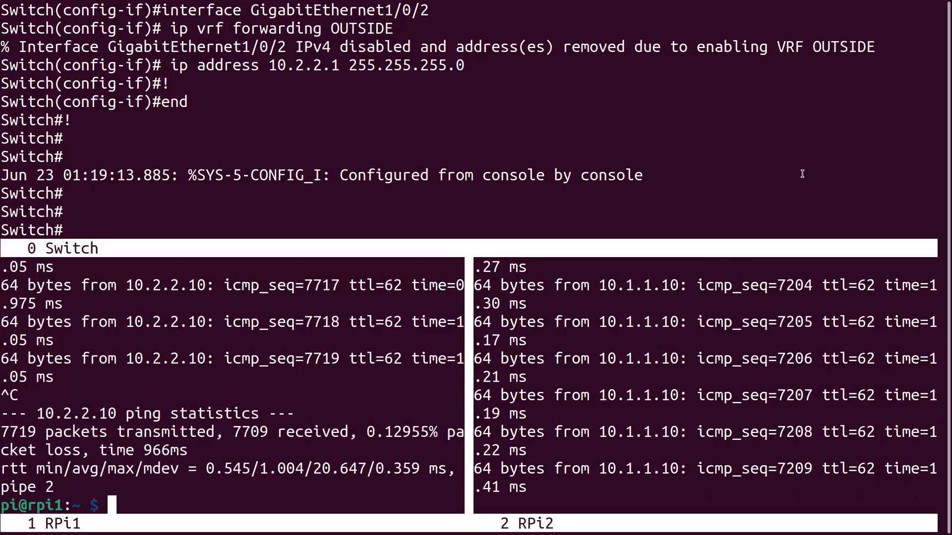
key("Return")
key("Return")
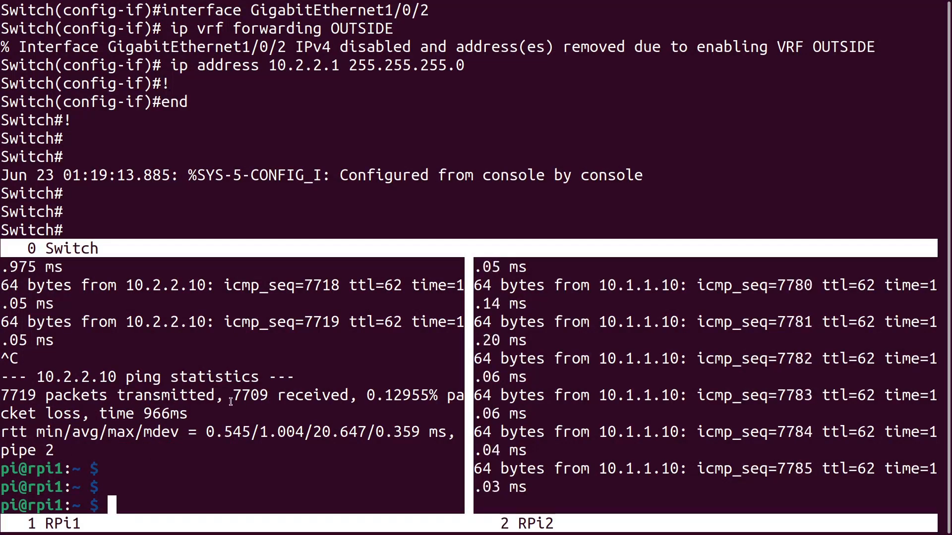
key("Up")
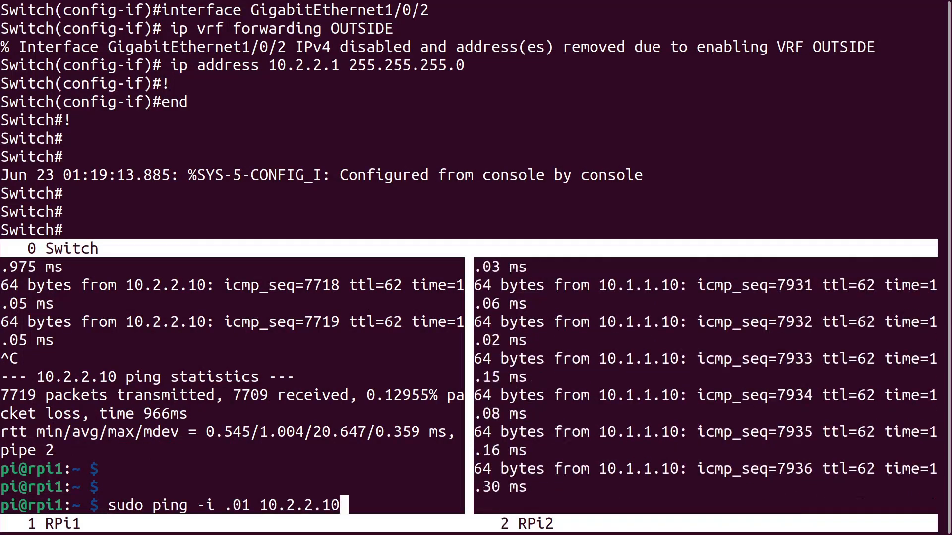
key("Down")
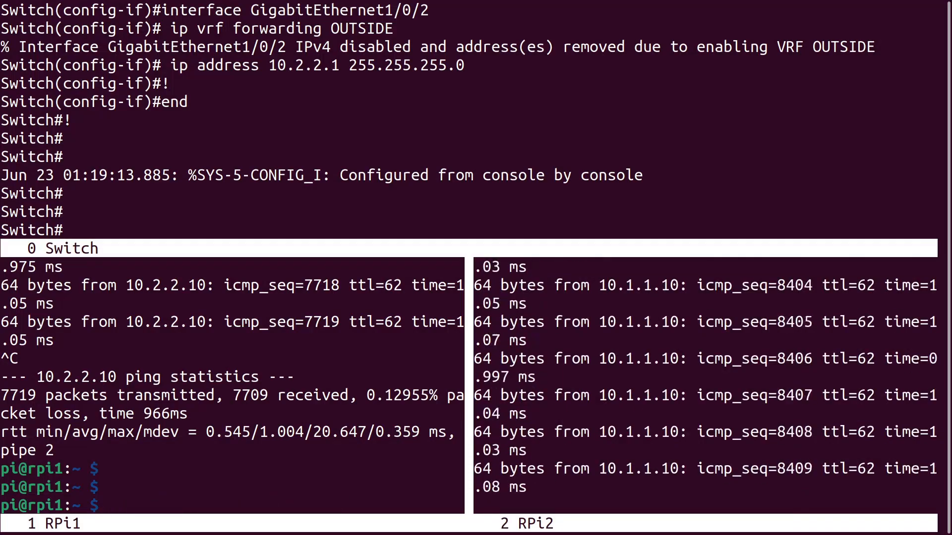
key("ctrl+b")
key("Right")
key("ctrl+c")
key("Return")
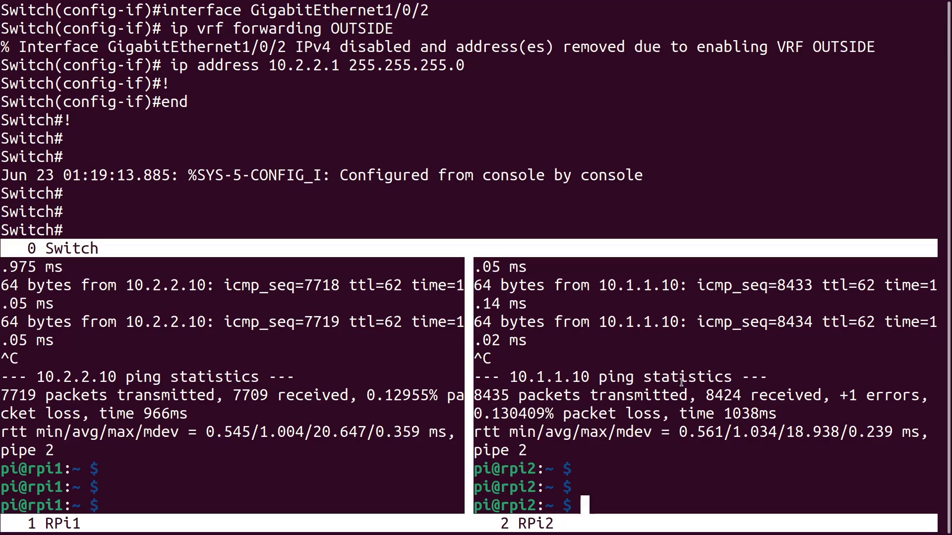
From RPi1, open an SSH session to 10.2.2.10 with the account password, and close it with "exit".
key("ctrl+b")
key("Up")
key("ctrl+b")
key("Down")
key("Return")
key("Return")
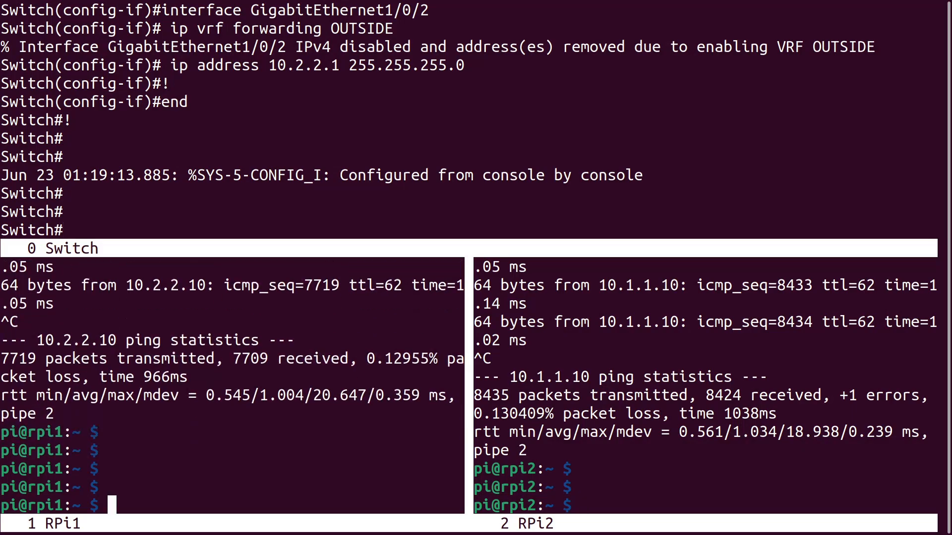
type("ping")
key("BackSpace")
key("BackSpace")
key("BackSpace")
key("BackSpace")
key("BackSpace")
type("ssh 10.")
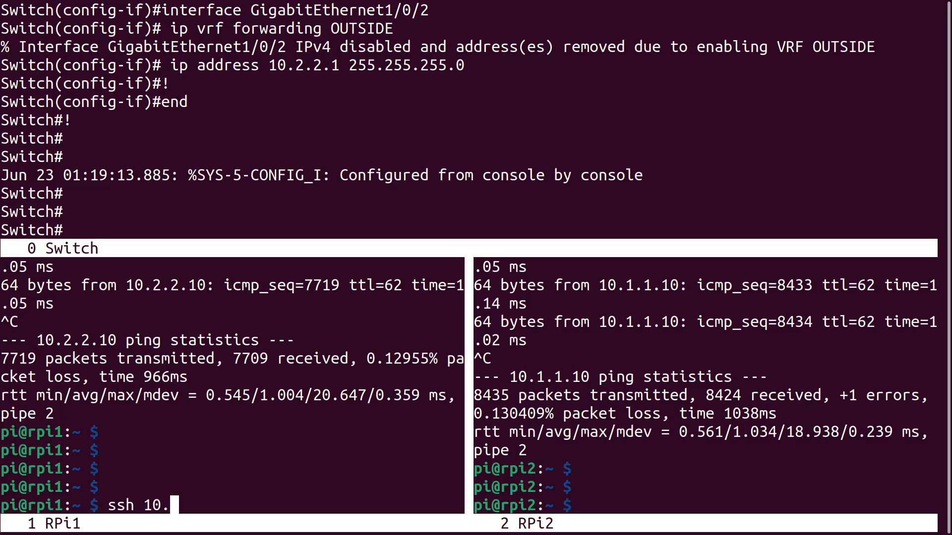
type("2.2.10")
key("Return")
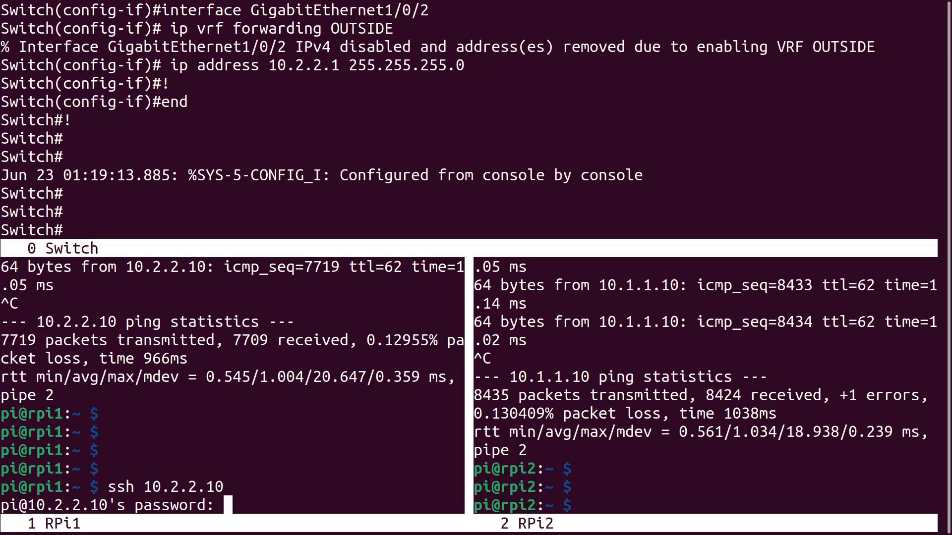
key("Return")
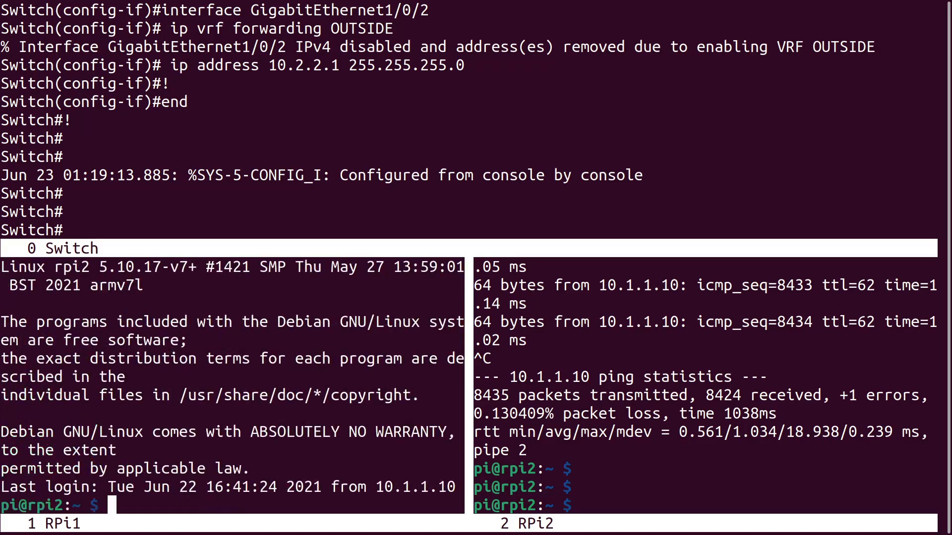
type("exit")
key("Return")
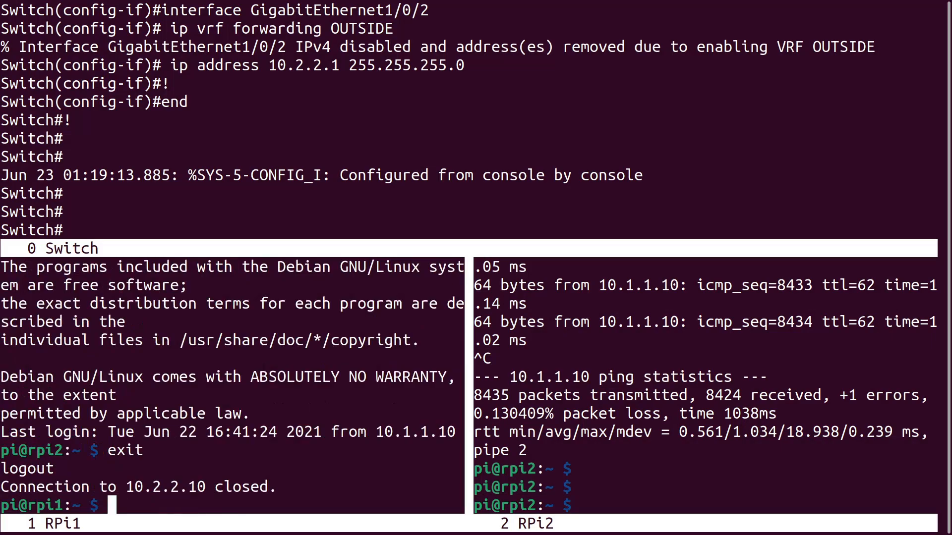
From RPi2, try an SSH connection to RPi1 with "ssh 10.1.1.10".
key("ctrl+a")
key("Tab")
key("Return")
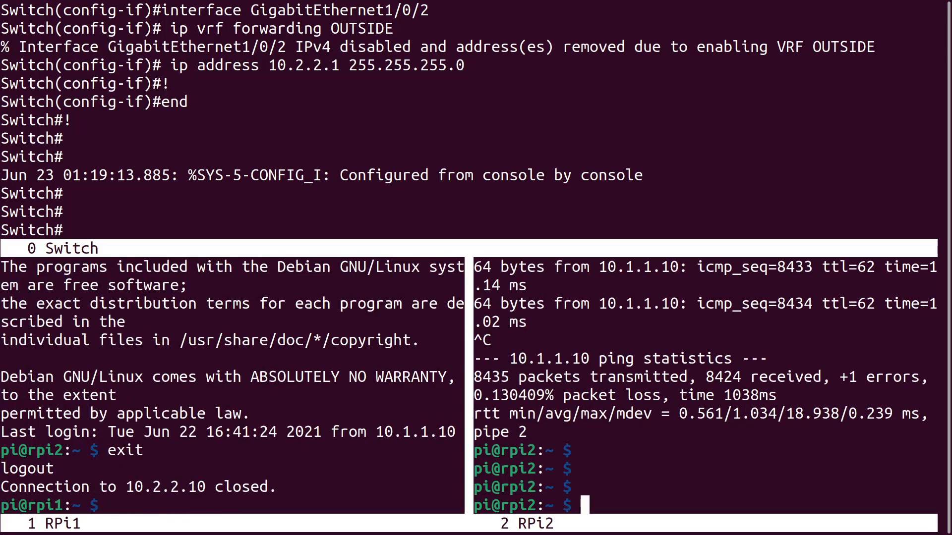
type("ssh ")
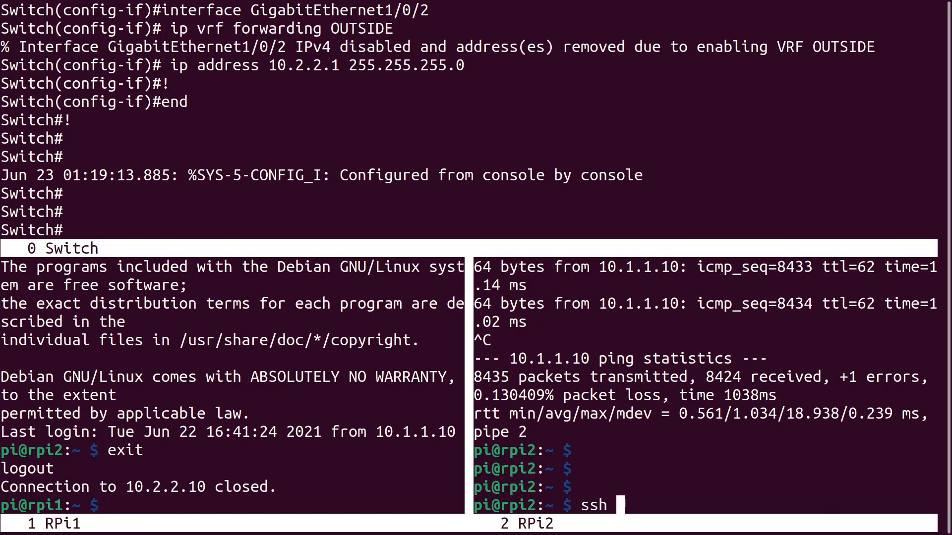
type("10.1.1.10")
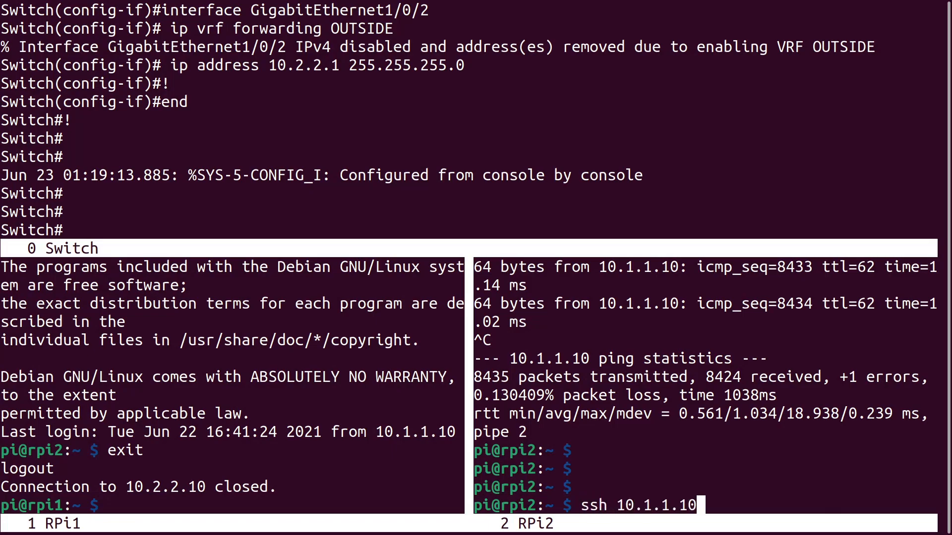
key("Return")
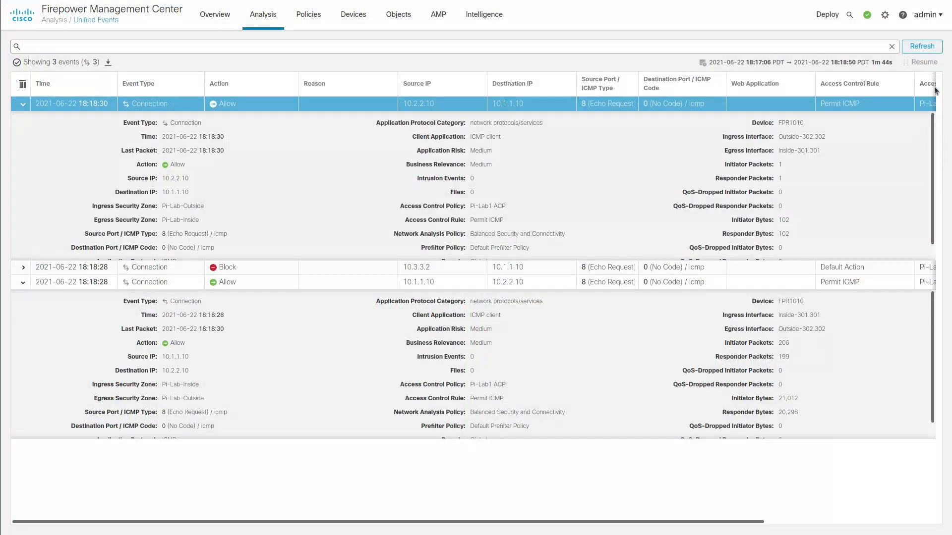
Switch to Firepower Management Center, refresh Unified Events, and expand and collapse the blocked SSH event from 10.2.2.10.
left_click(919, 47)
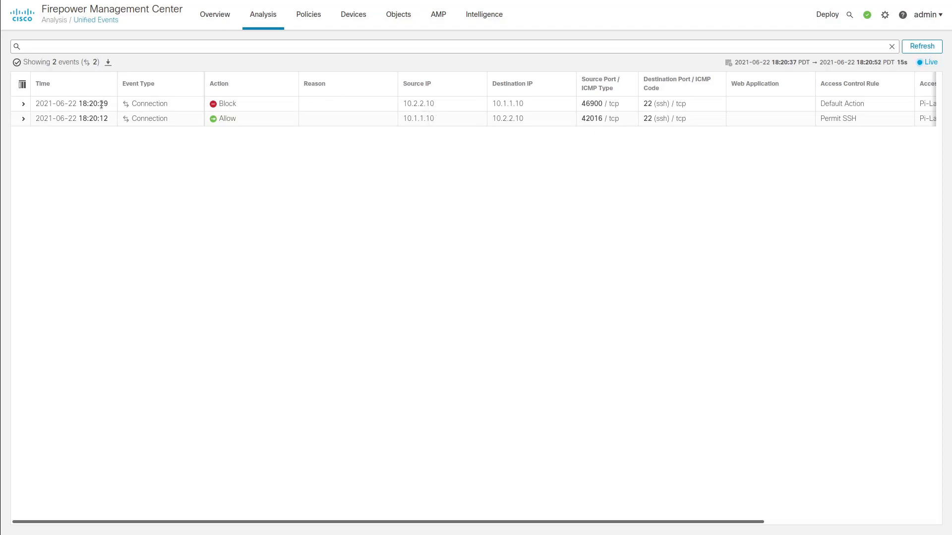
left_click(24, 104)
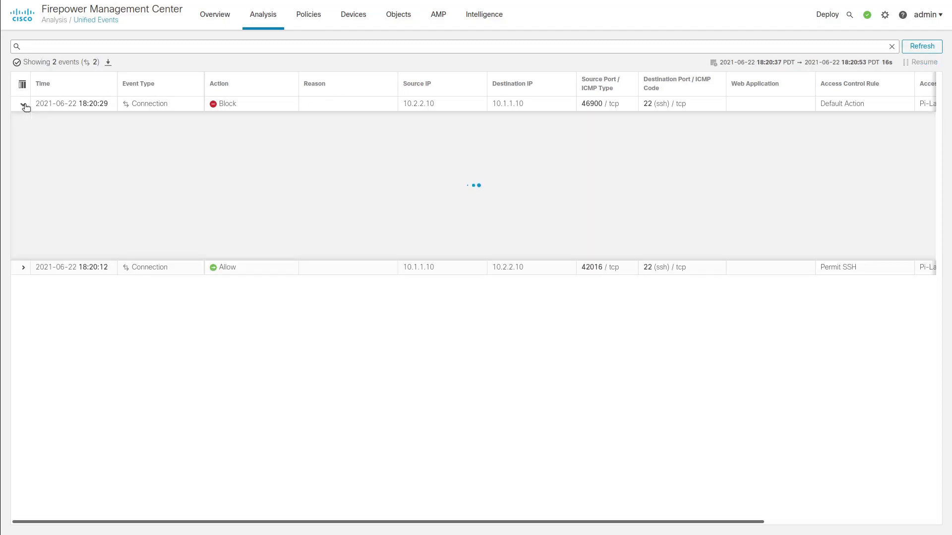
left_click(24, 104)
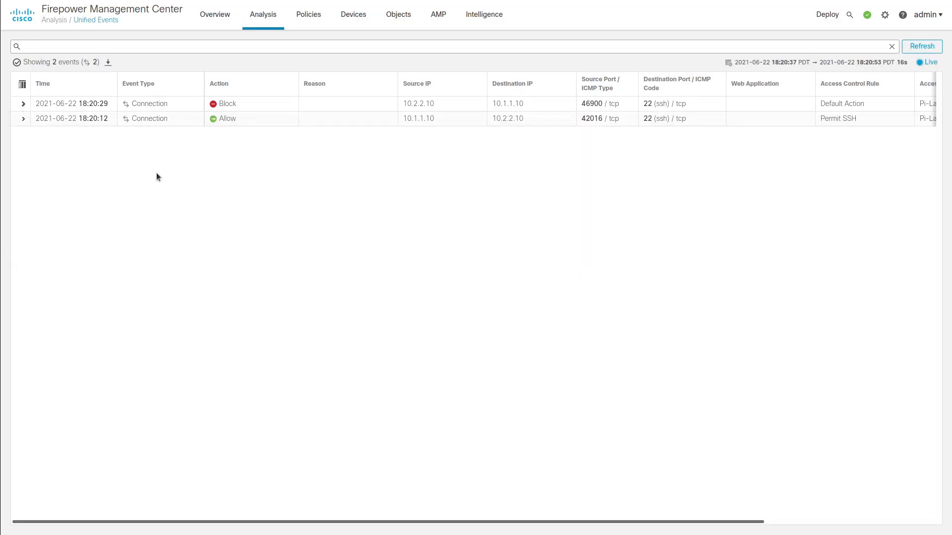